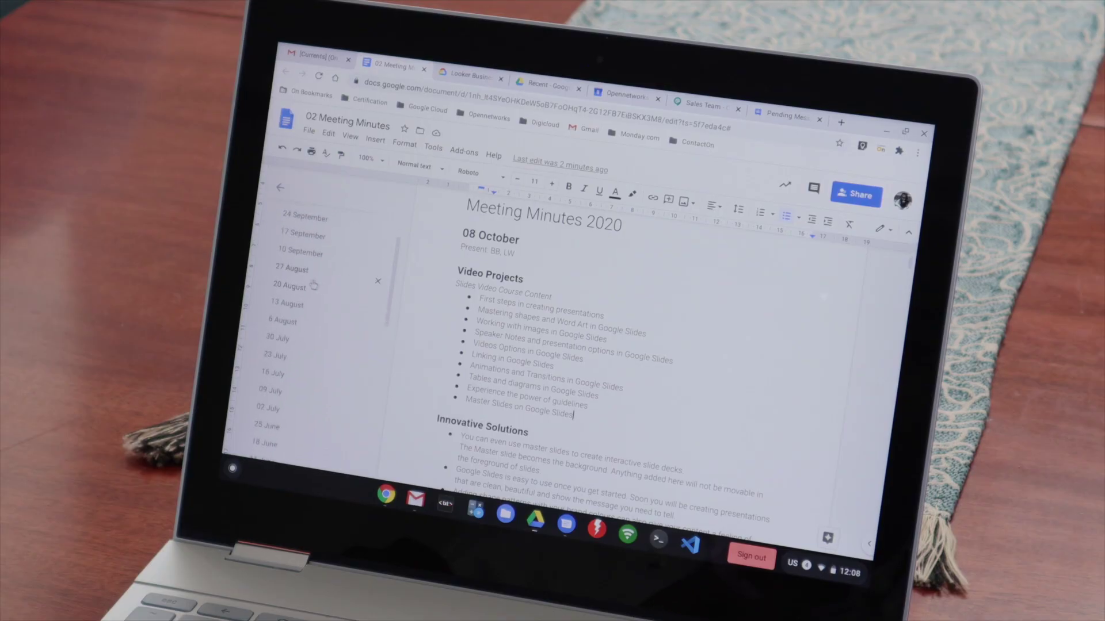
Append ', GL' to the Present list in the 27 August meeting notes.
left_click(295, 273)
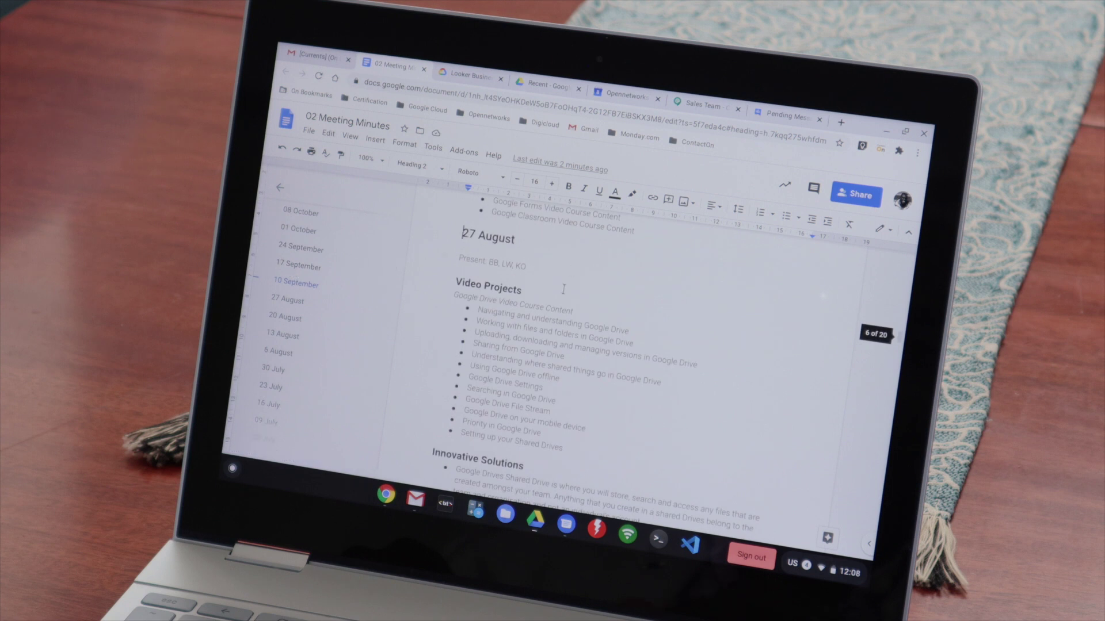
left_click(536, 269)
type(", GL")
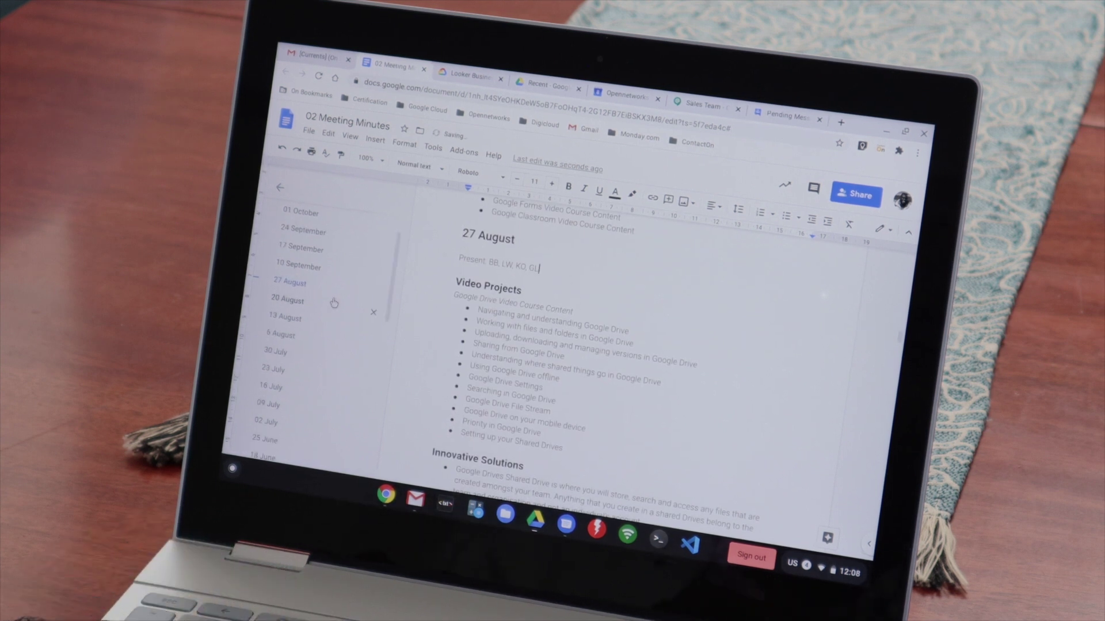
scroll(334, 301, "up", 2)
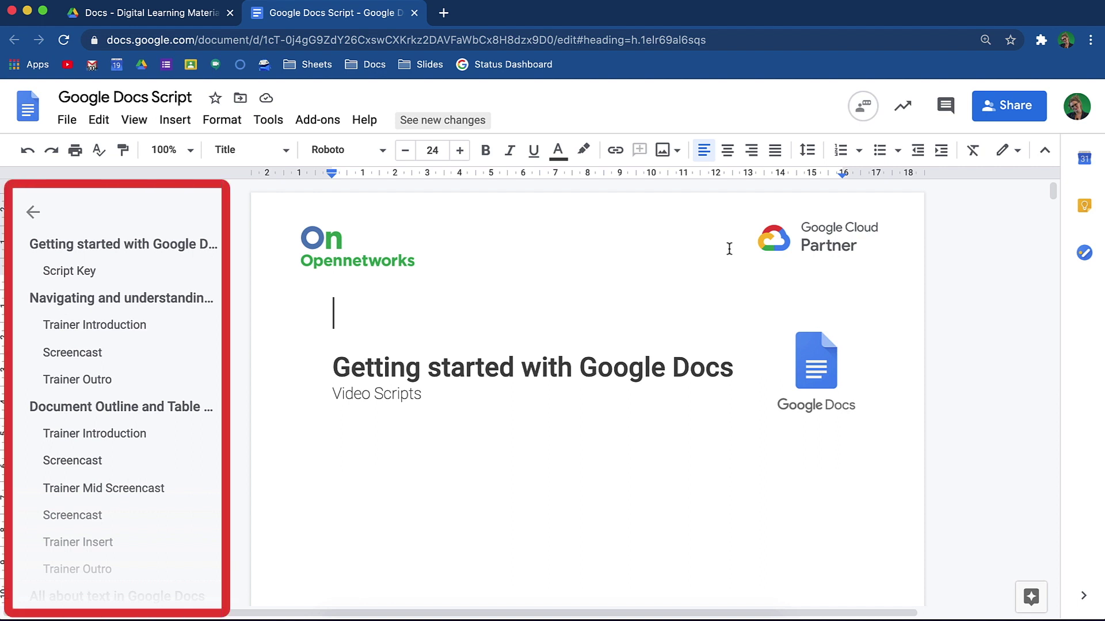
Jump via the outline to the Mind mapping section, then the tables video's Trainer Introduction.
scroll(138, 363, "down", 10)
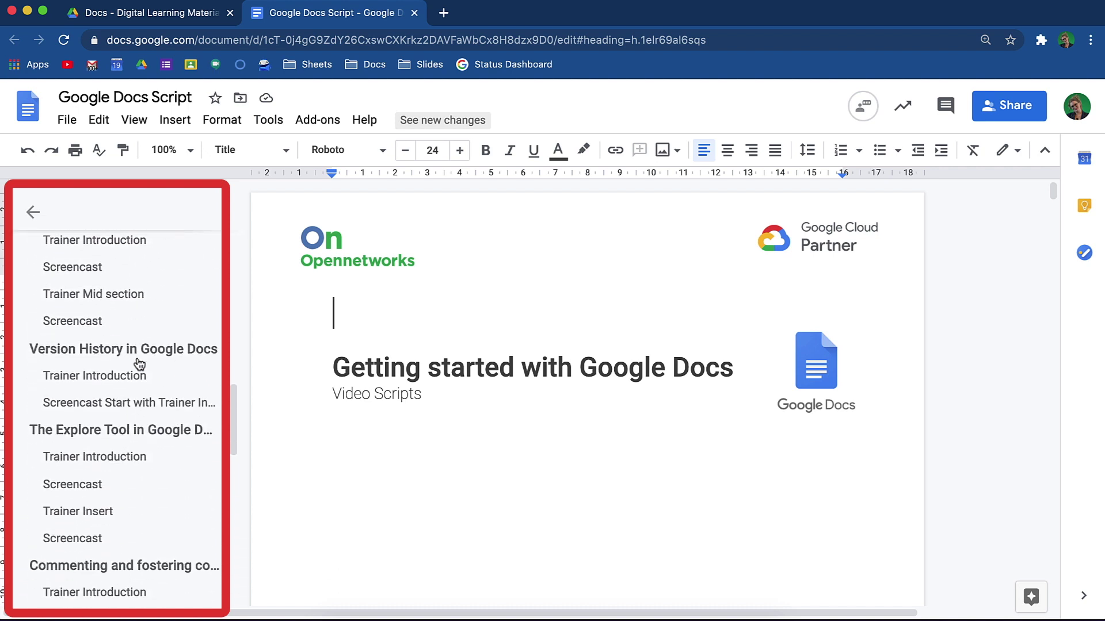
scroll(139, 363, "up", 5)
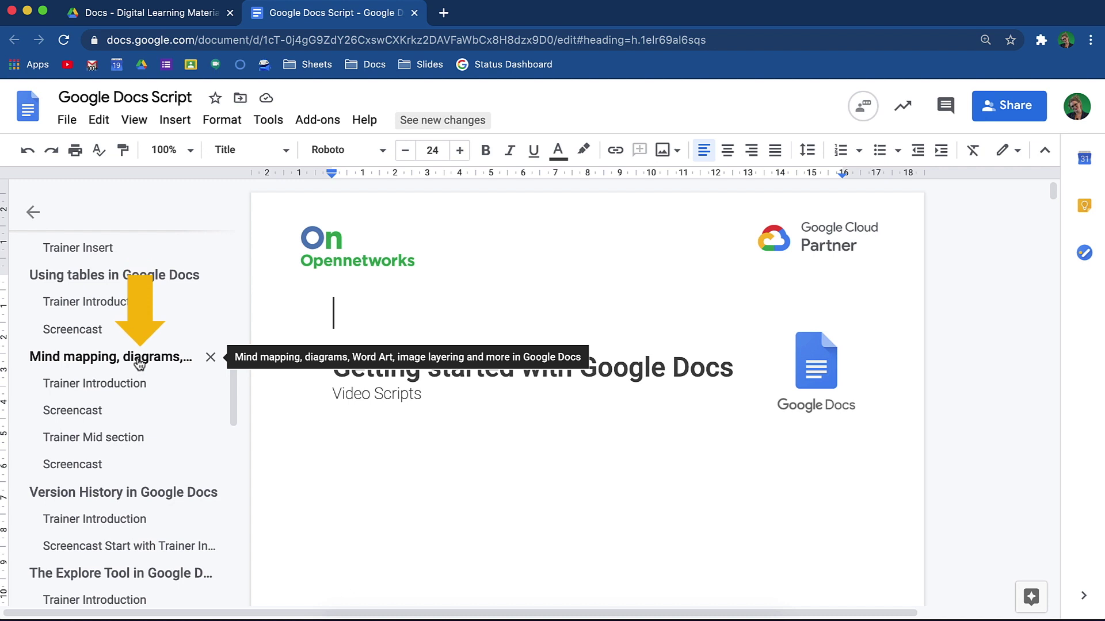
left_click(139, 358)
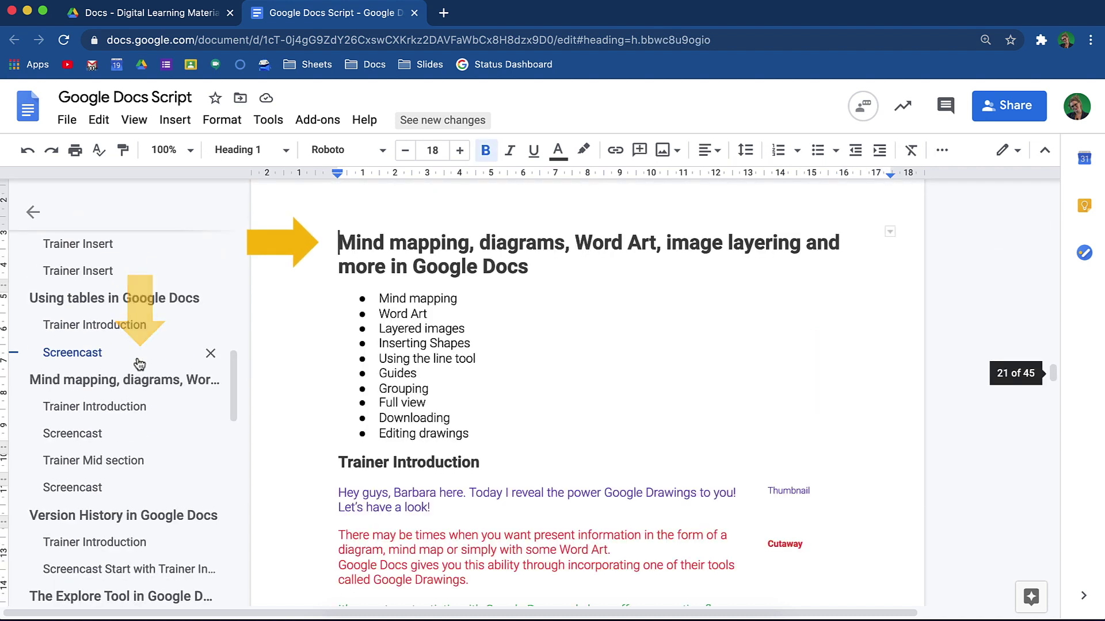
left_click(137, 311)
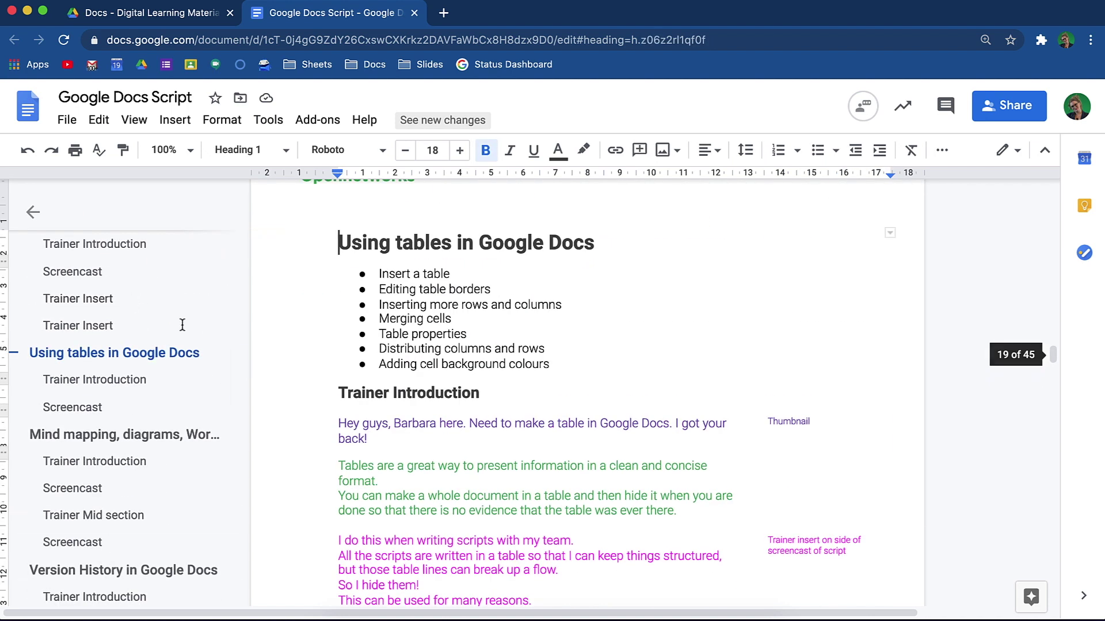
scroll(515, 491, "down", 2)
scroll(515, 491, "down", 6)
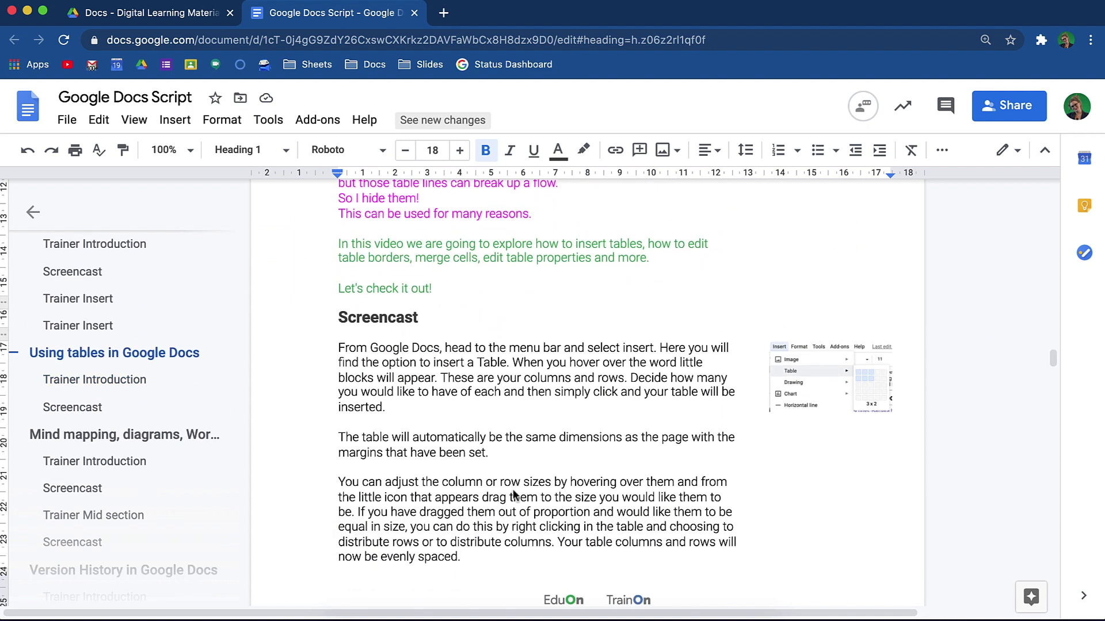
left_click(109, 392)
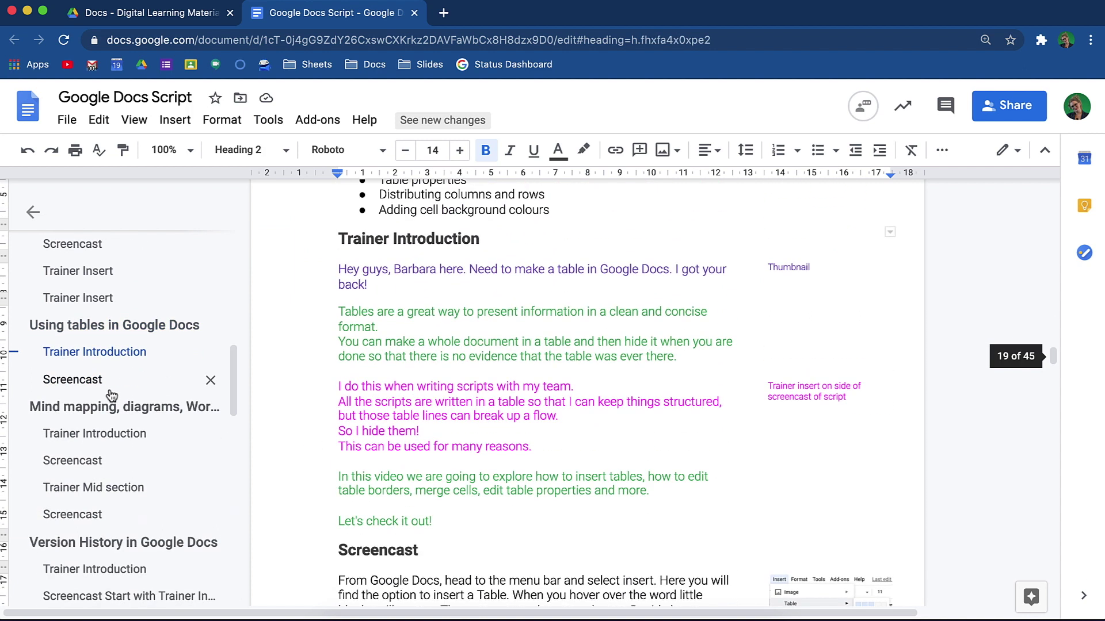
Jump to the images video's Trainer Introduction, then its Trainer Insert section.
scroll(109, 394, "up", 3)
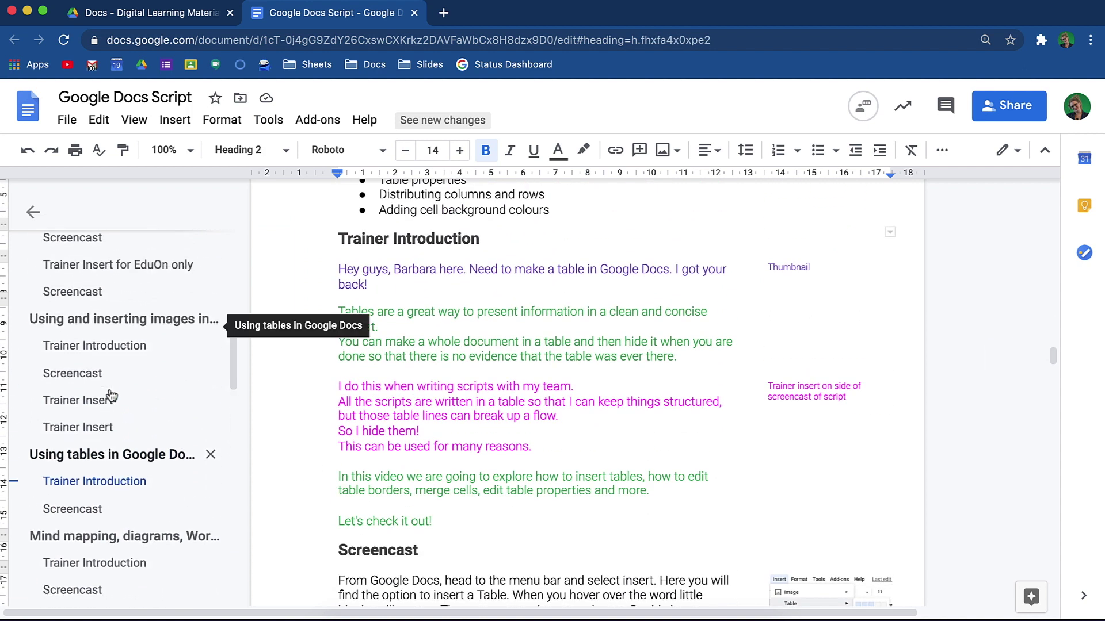
left_click(99, 348)
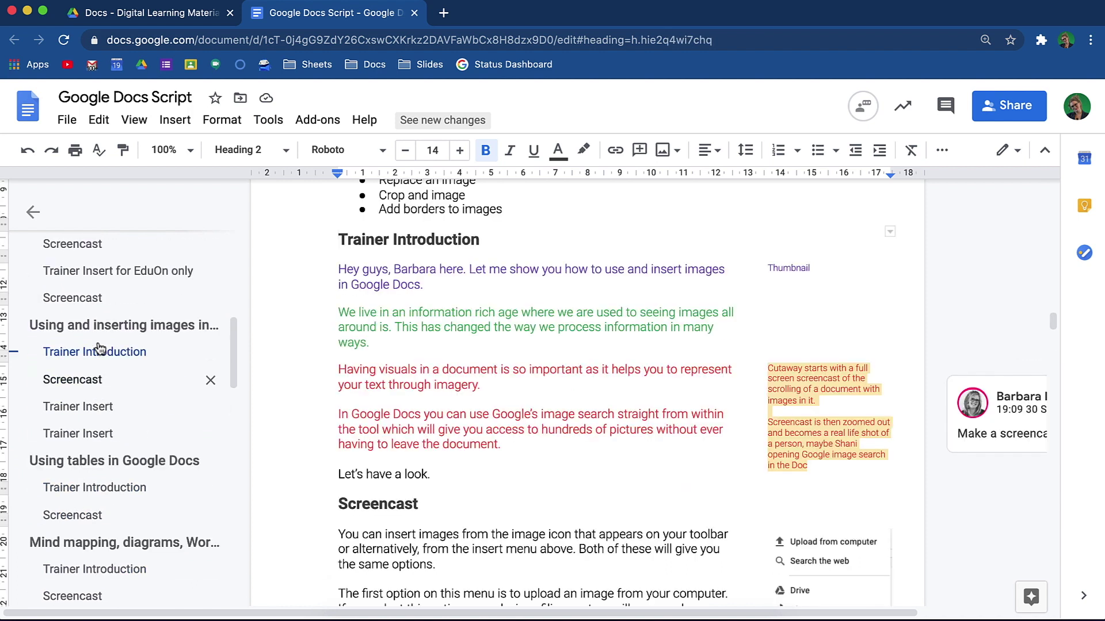
left_click(97, 410)
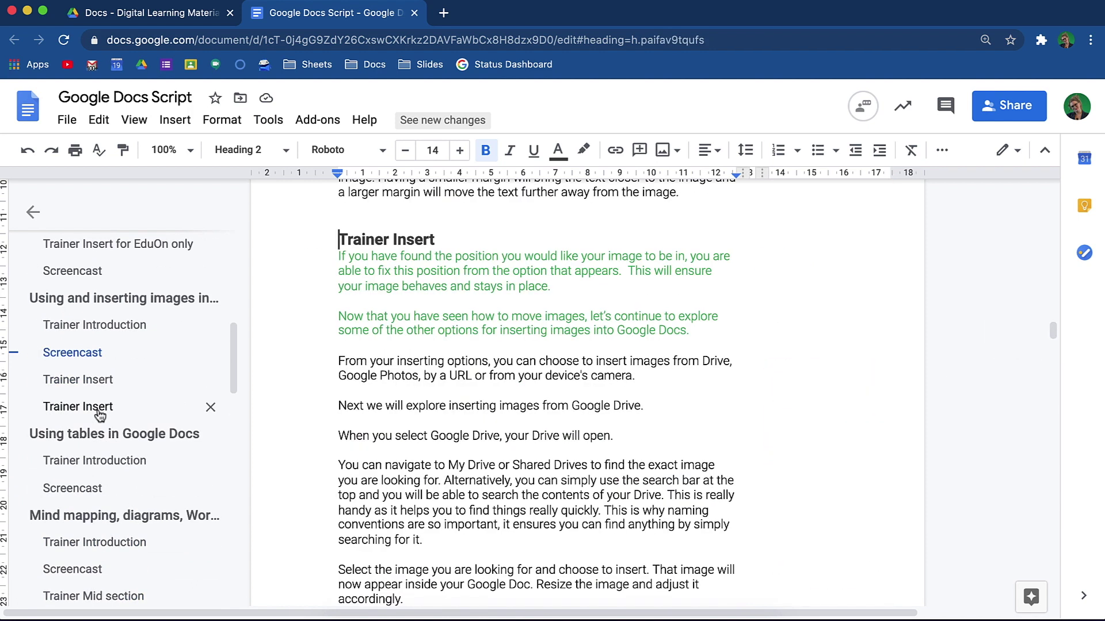
scroll(99, 412, "up", 2)
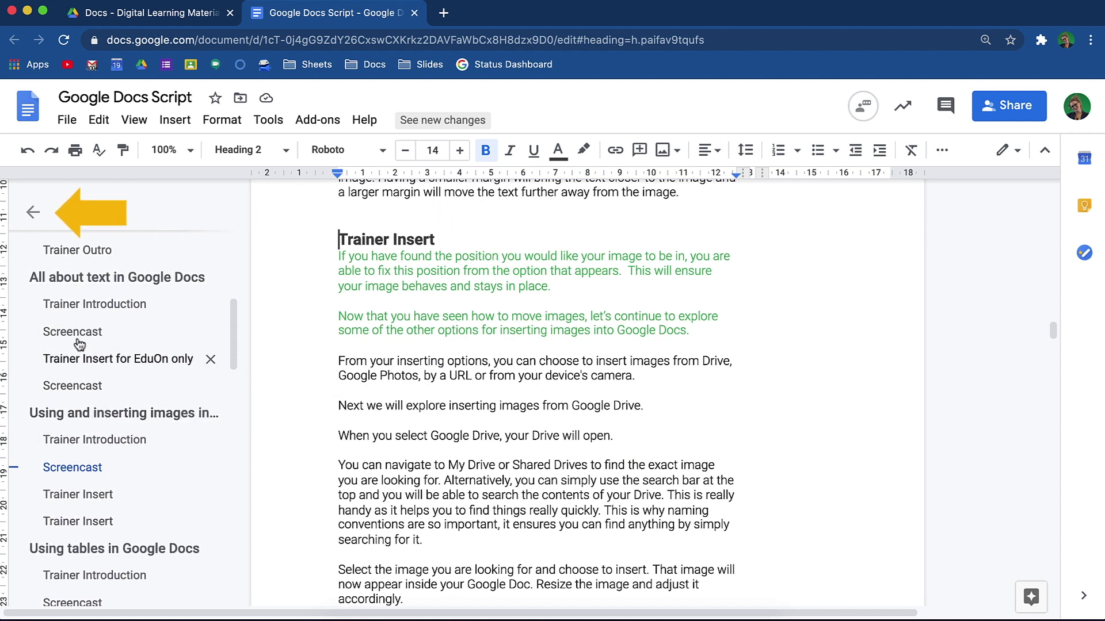
Hide and reshow the document outline twice.
left_click(44, 223)
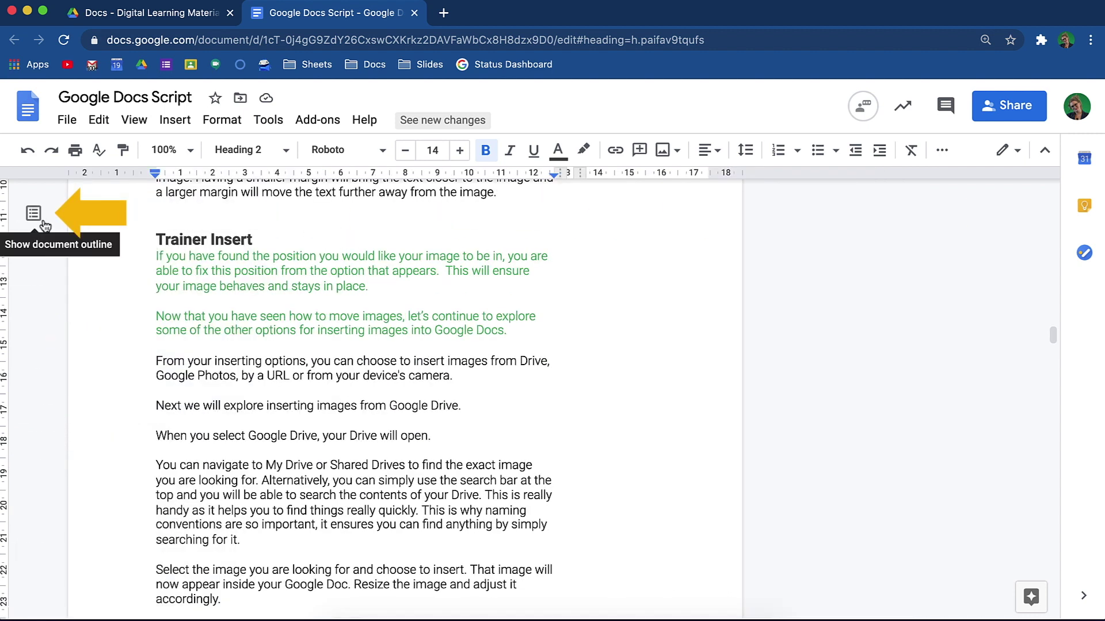
left_click(43, 224)
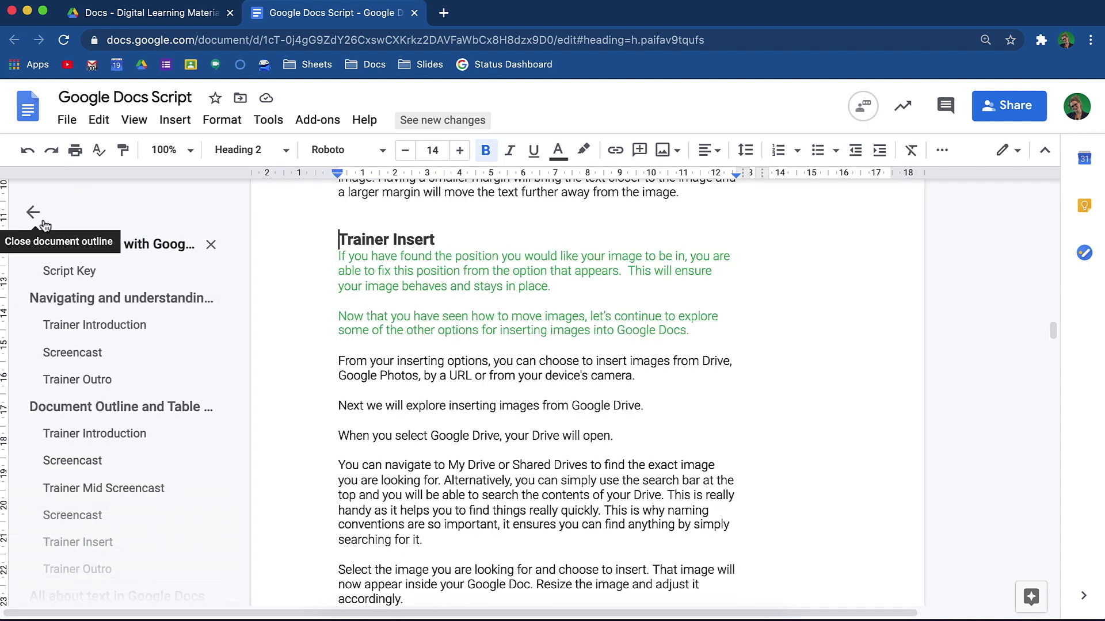
left_click(44, 225)
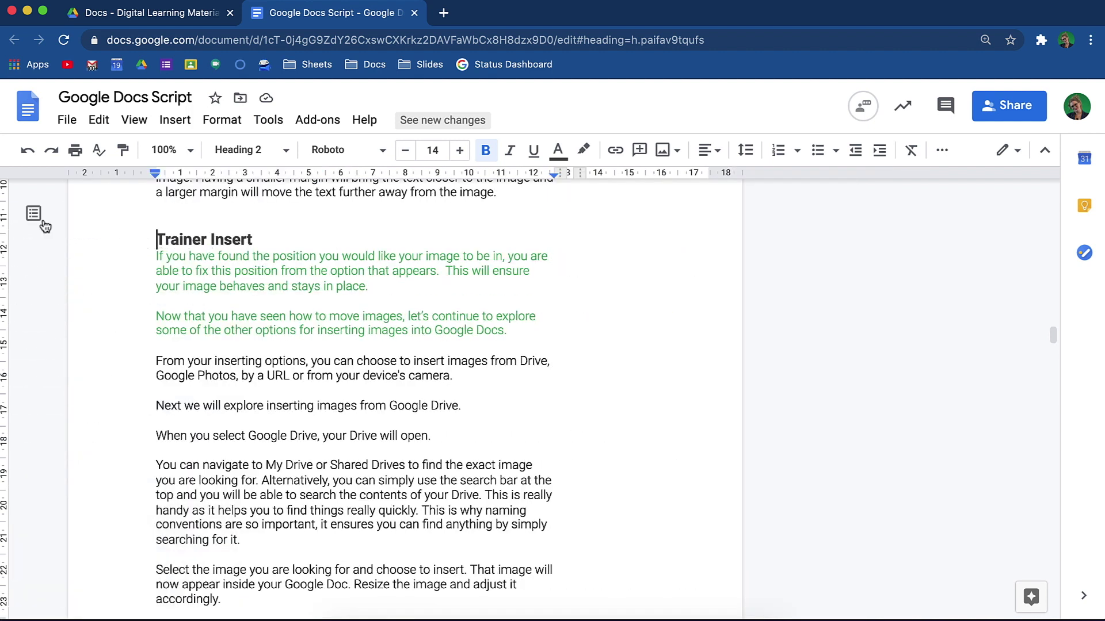
left_click(44, 224)
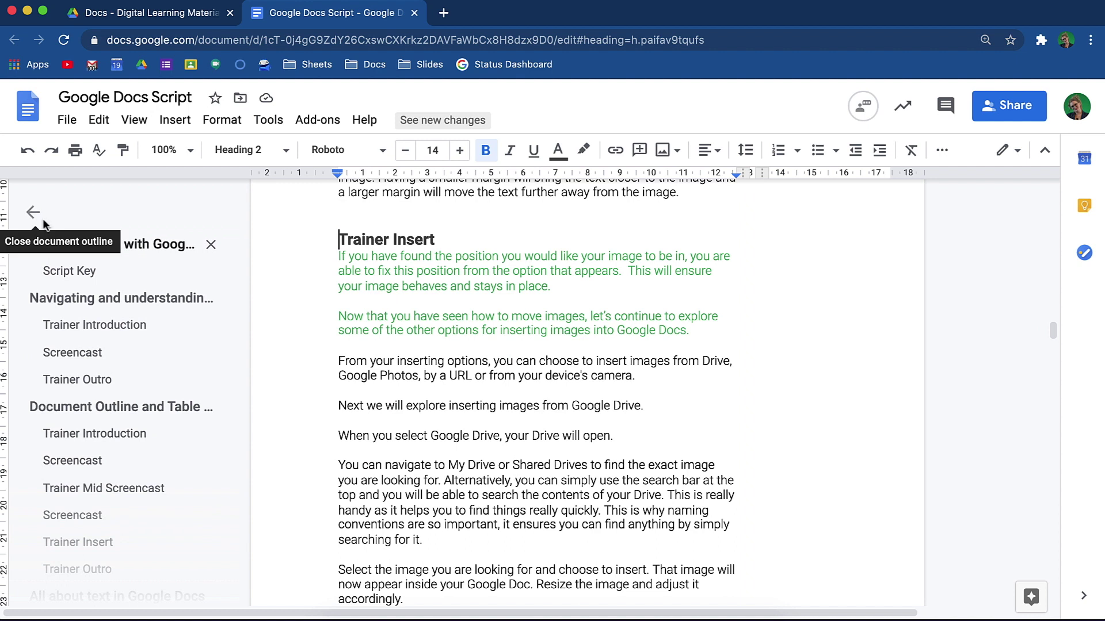
Insert a table of contents with page numbers on the empty line under the script title.
left_click(182, 246)
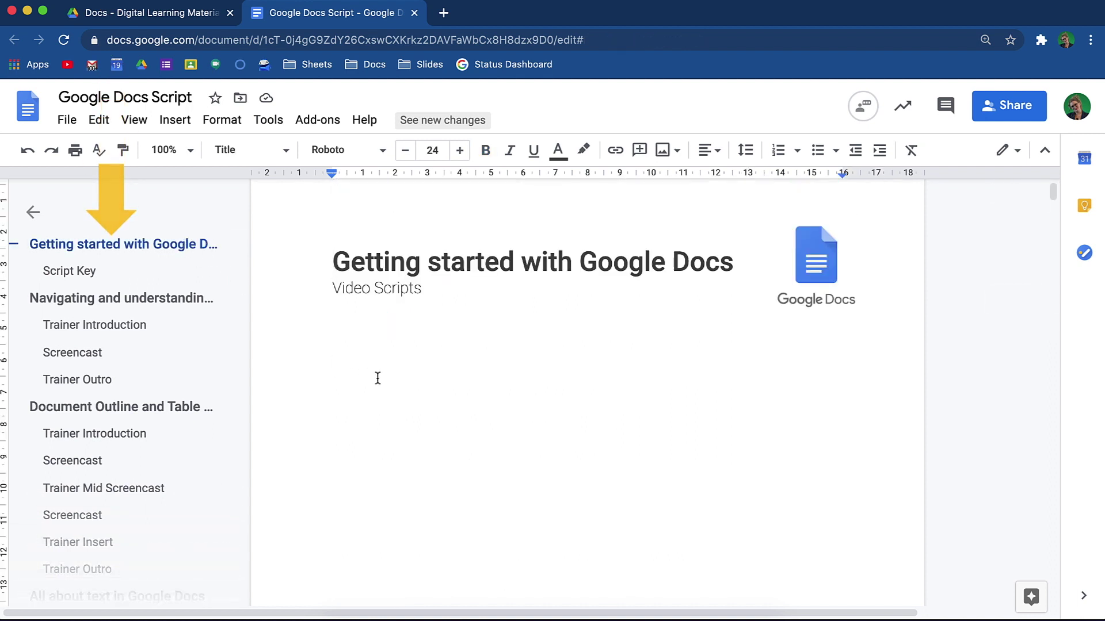
left_click(377, 377)
left_click(181, 125)
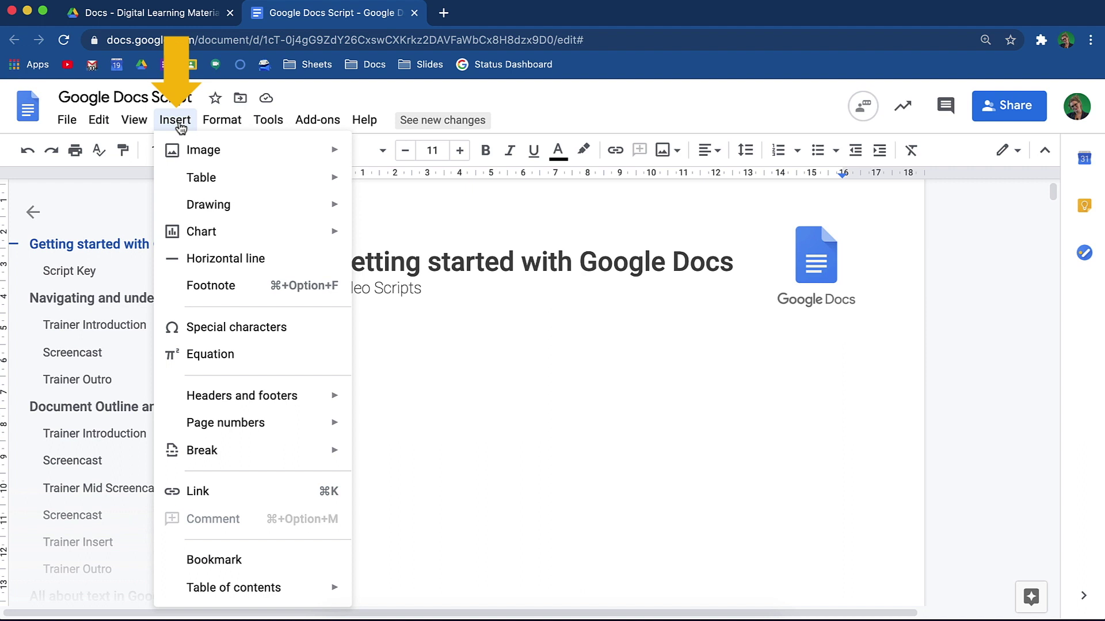
mouse_move(343, 584)
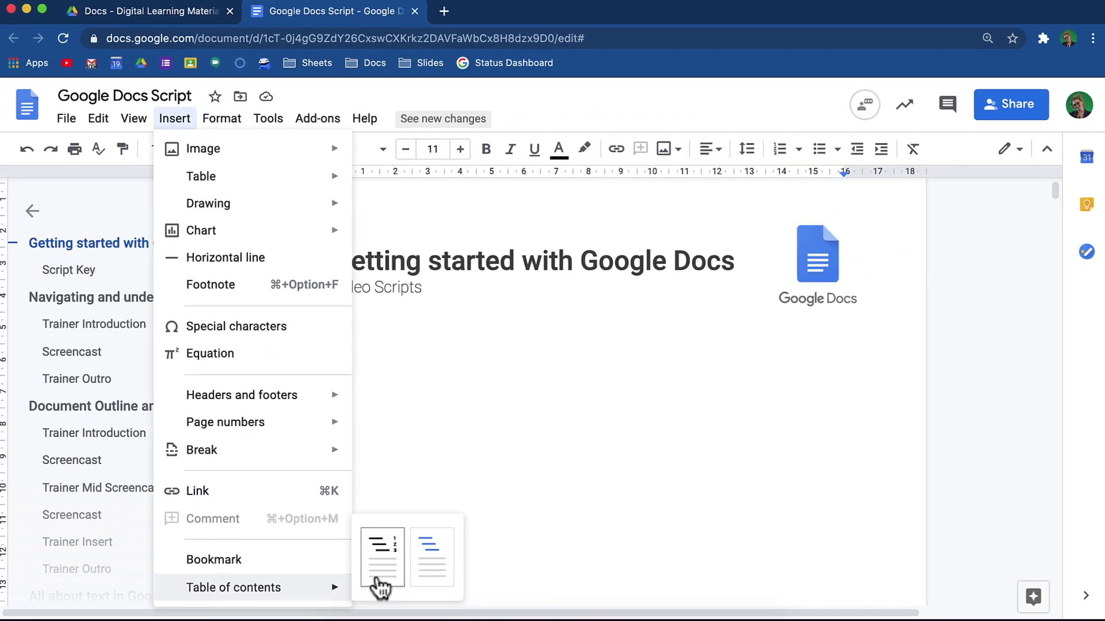
left_click(379, 580)
scroll(377, 576, "up", 3)
scroll(377, 577, "up", 5)
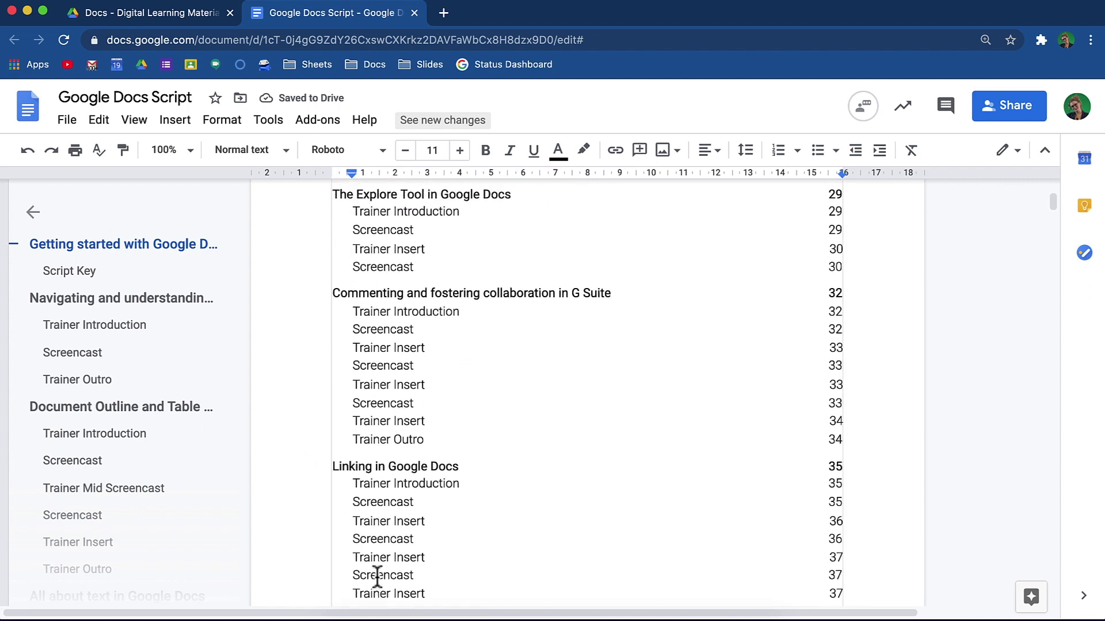
scroll(376, 575, "up", 2)
scroll(377, 577, "up", 7)
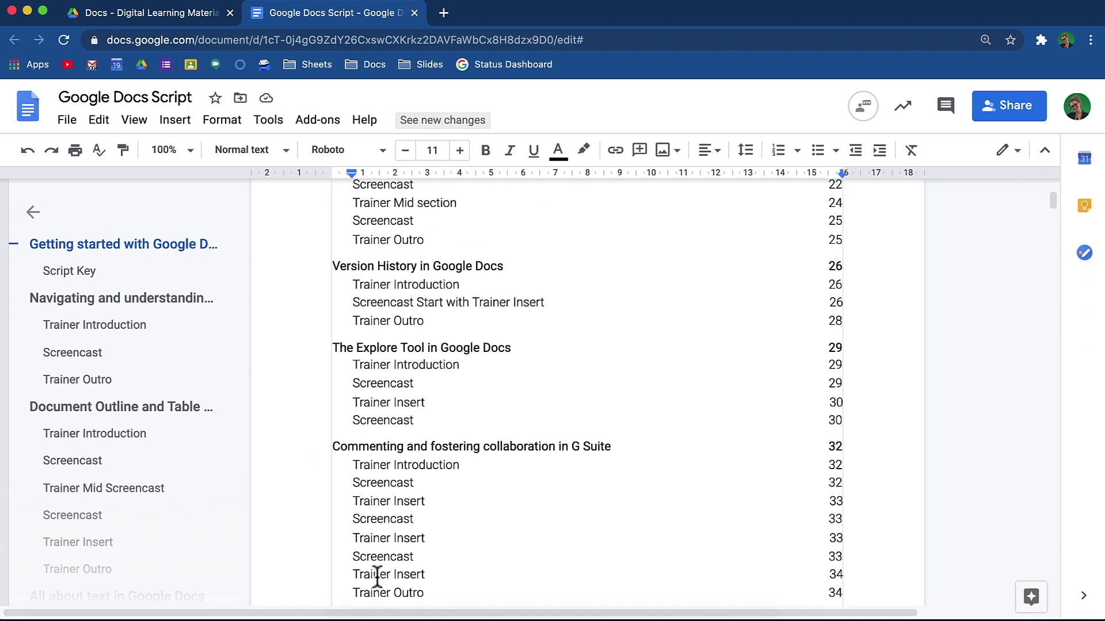
scroll(377, 578, "up", 10)
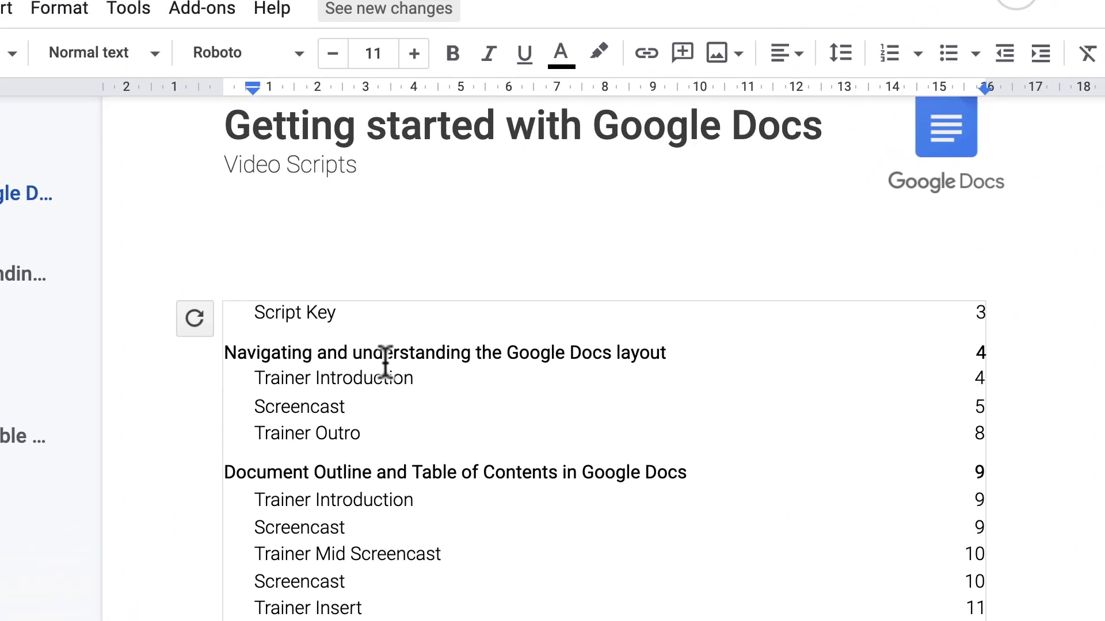
Type 'Notice this change' into the Navigating heading and refresh the table of contents.
left_click(385, 354)
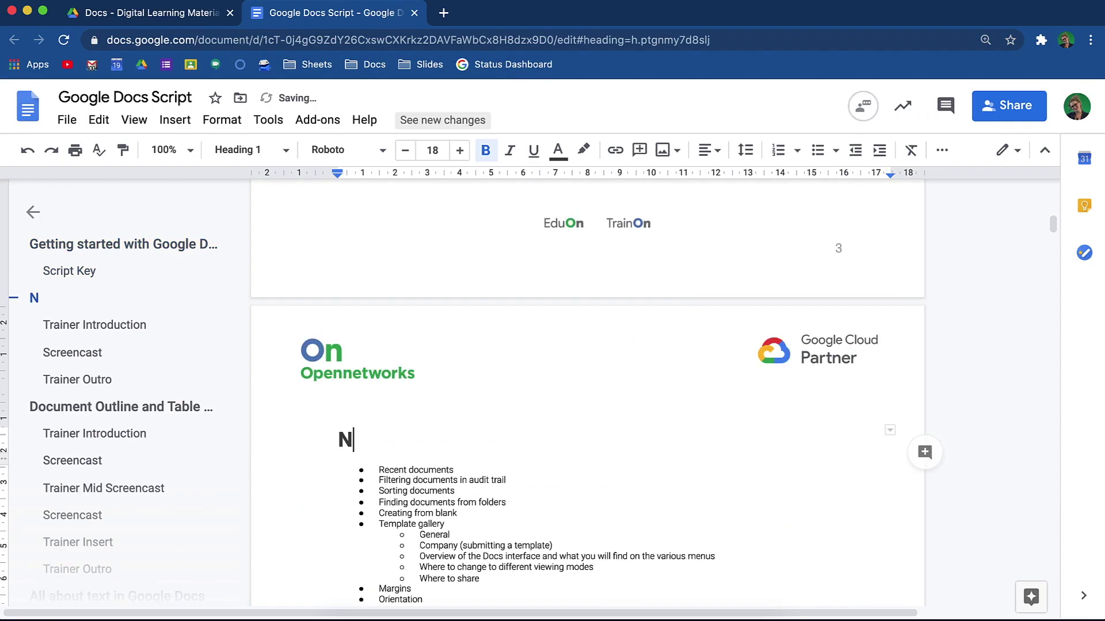
type("otice this ")
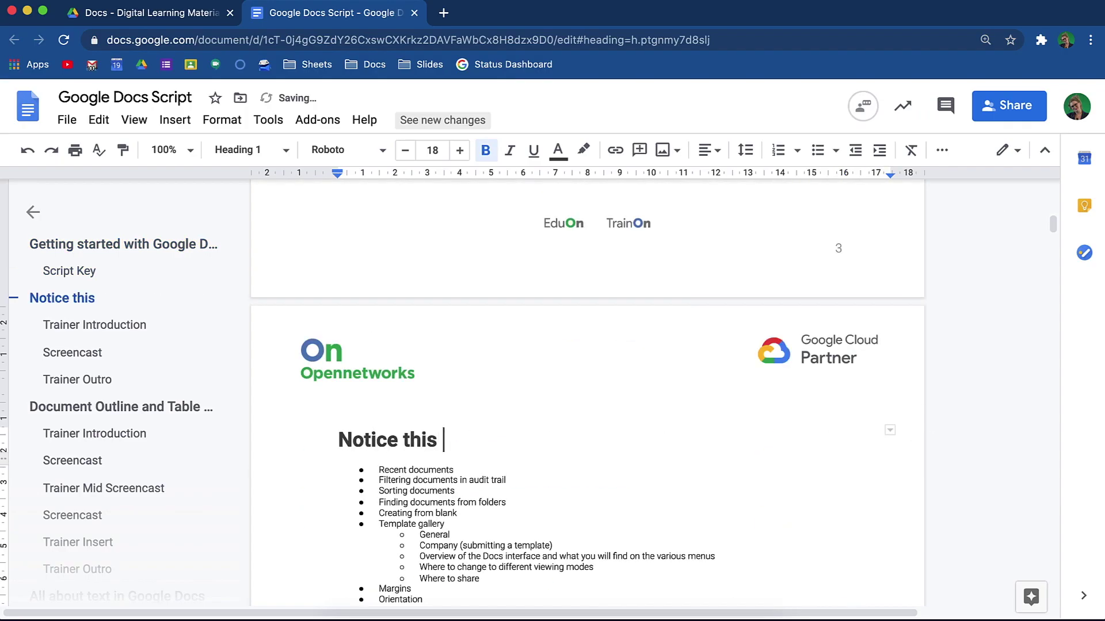
type("change")
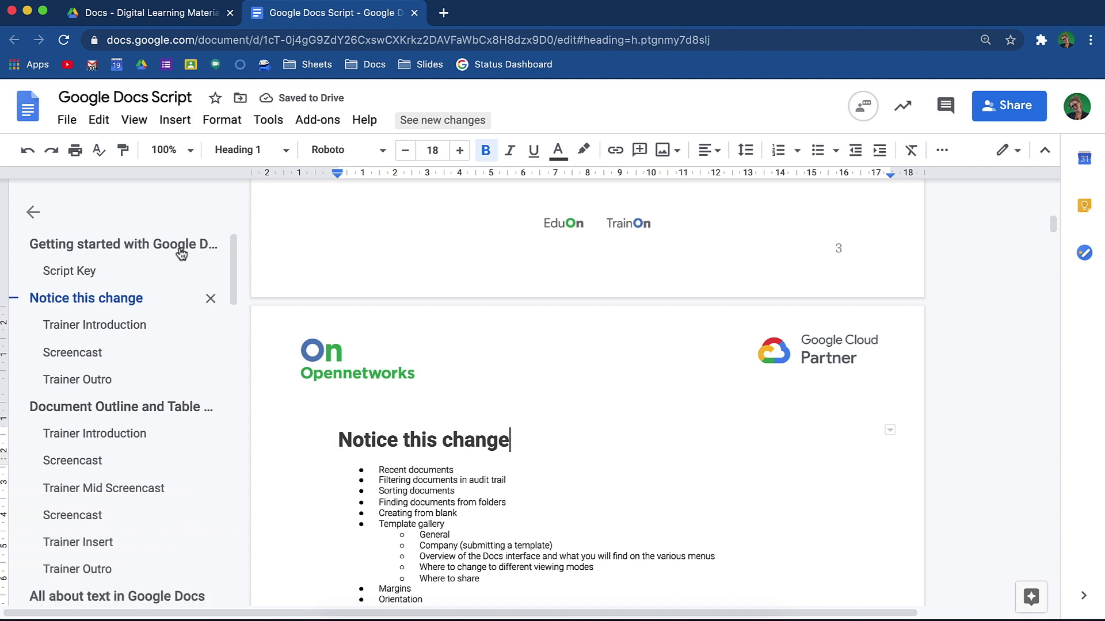
left_click(180, 248)
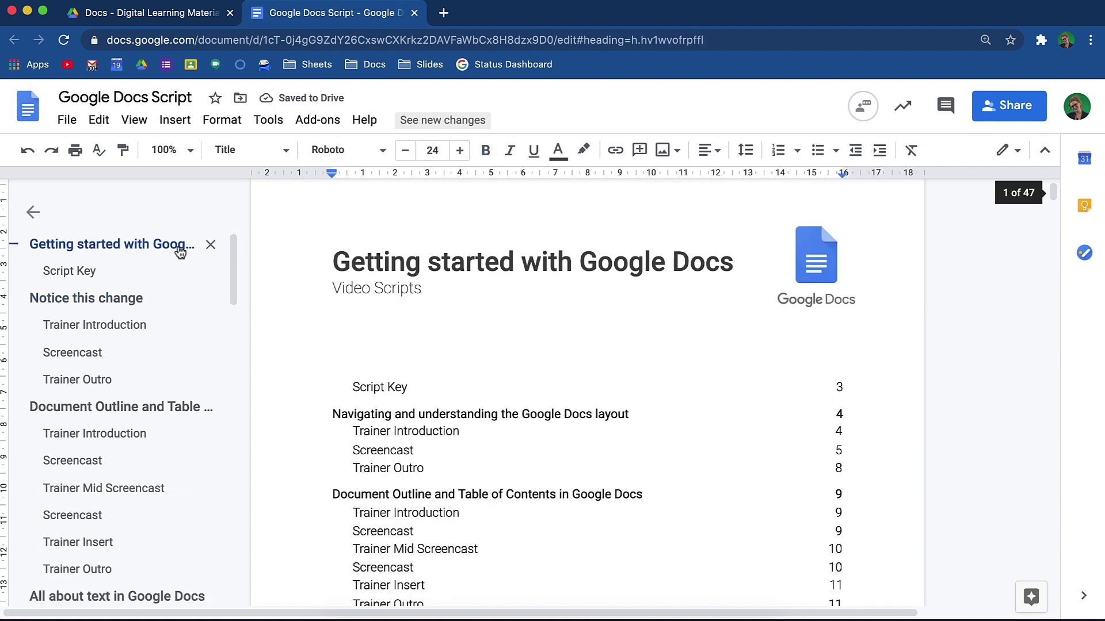
left_click(491, 427)
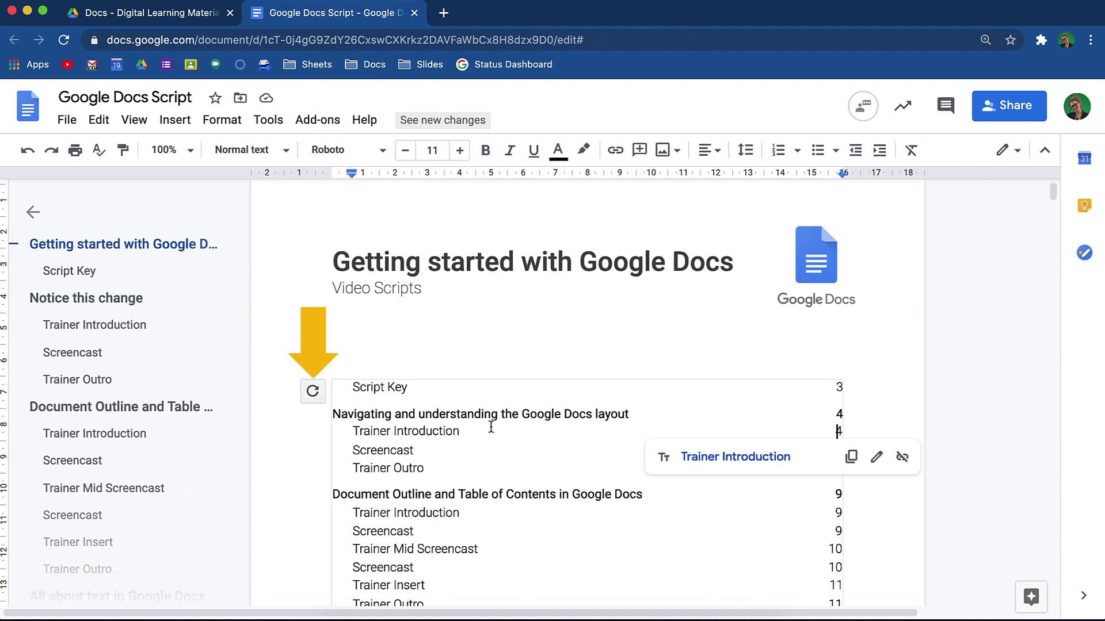
left_click(313, 391)
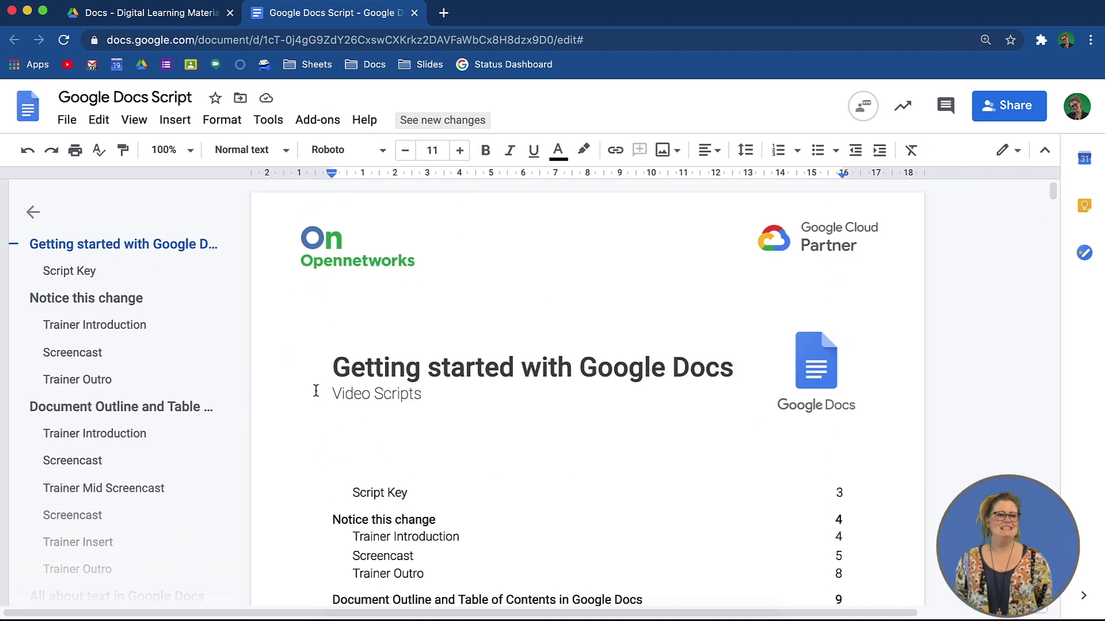
Copy the link to the Document Outline heading from its table-of-contents entry.
scroll(316, 390, "down", 3)
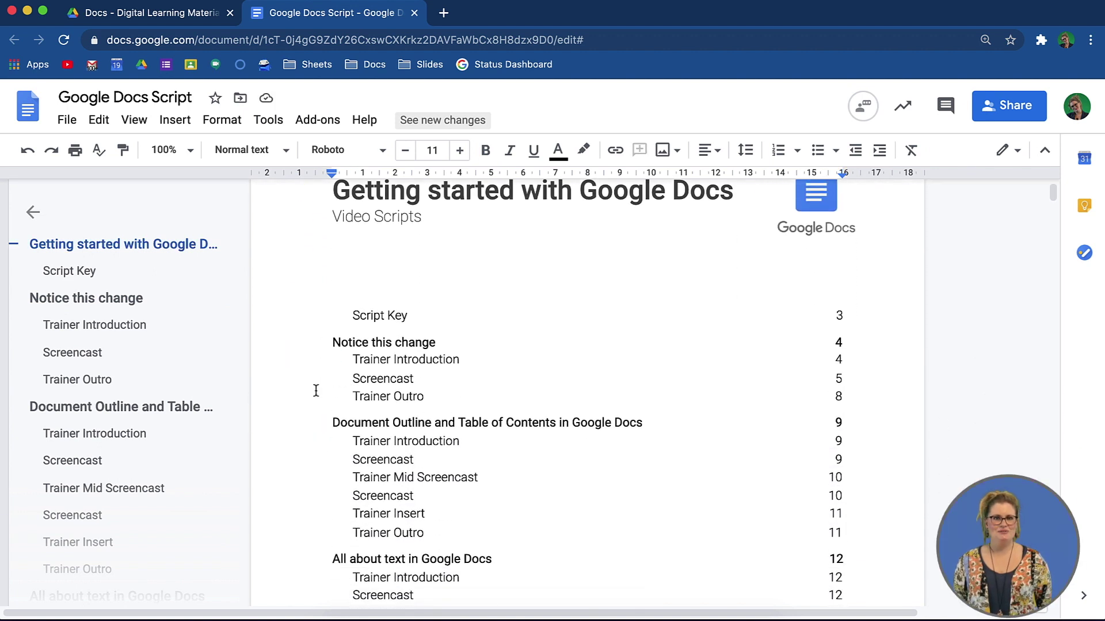
left_click(387, 421)
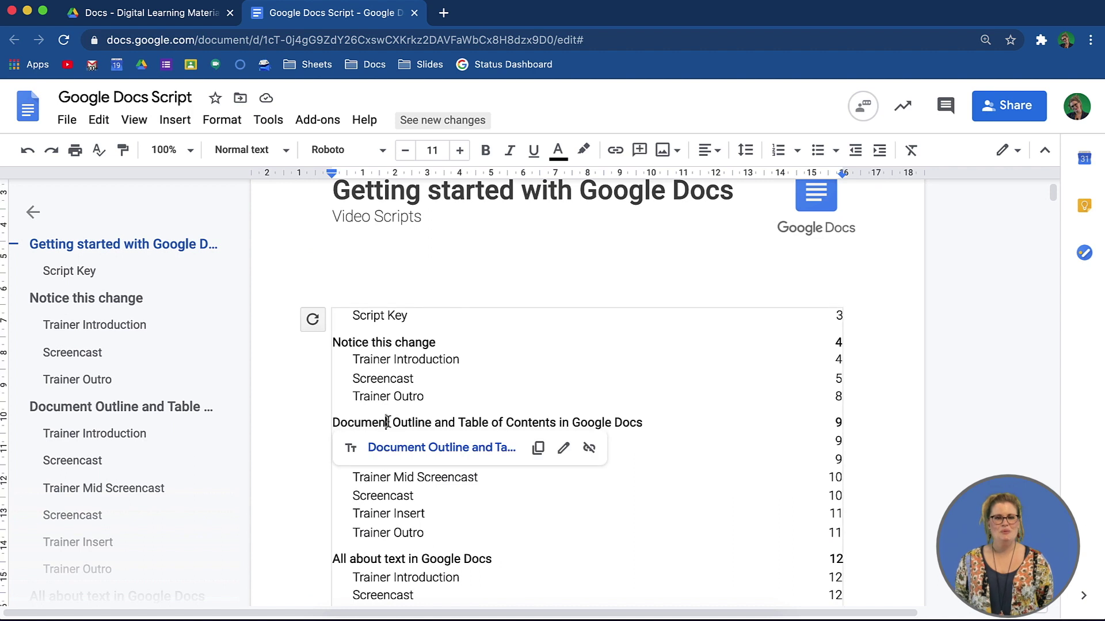
left_click(539, 449)
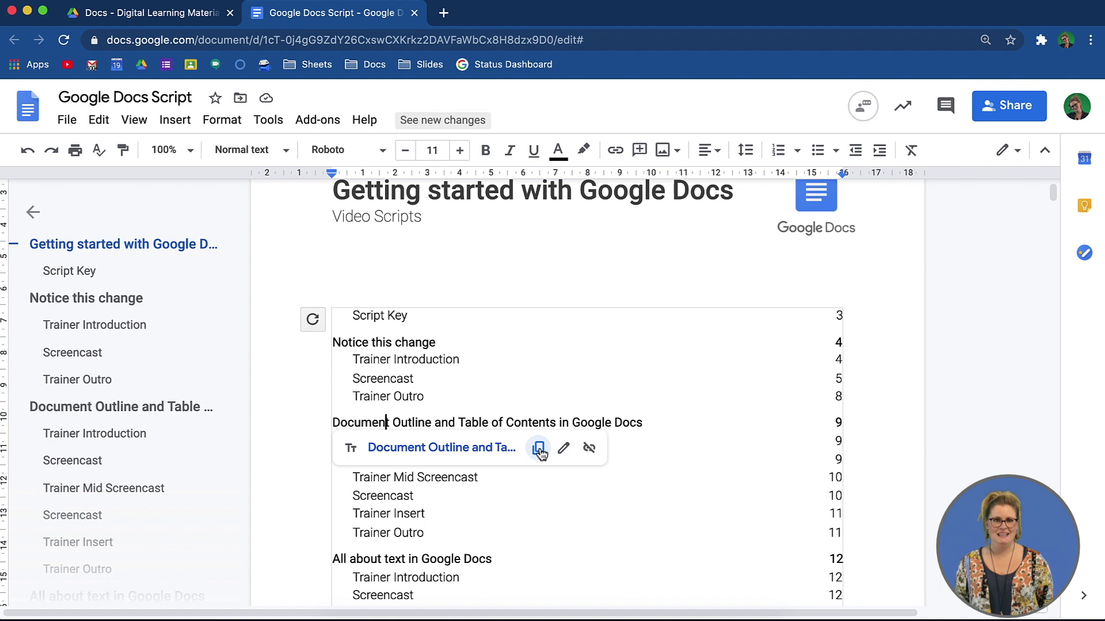
left_click(539, 450)
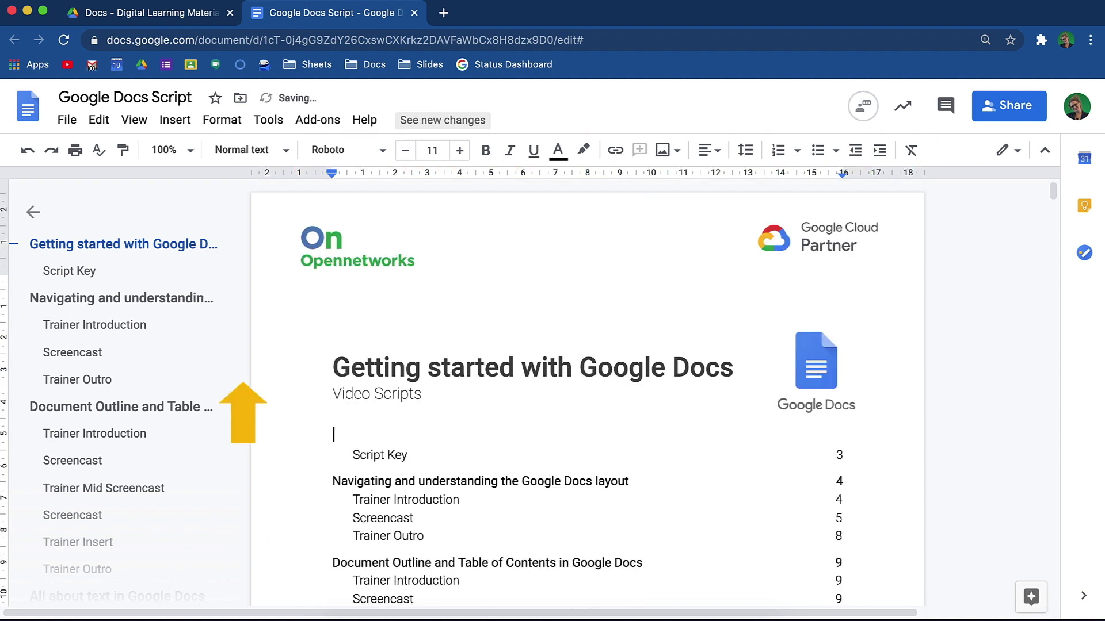
Delete the empty line above the table of contents and bring up the paragraph styles list.
key("BackSpace")
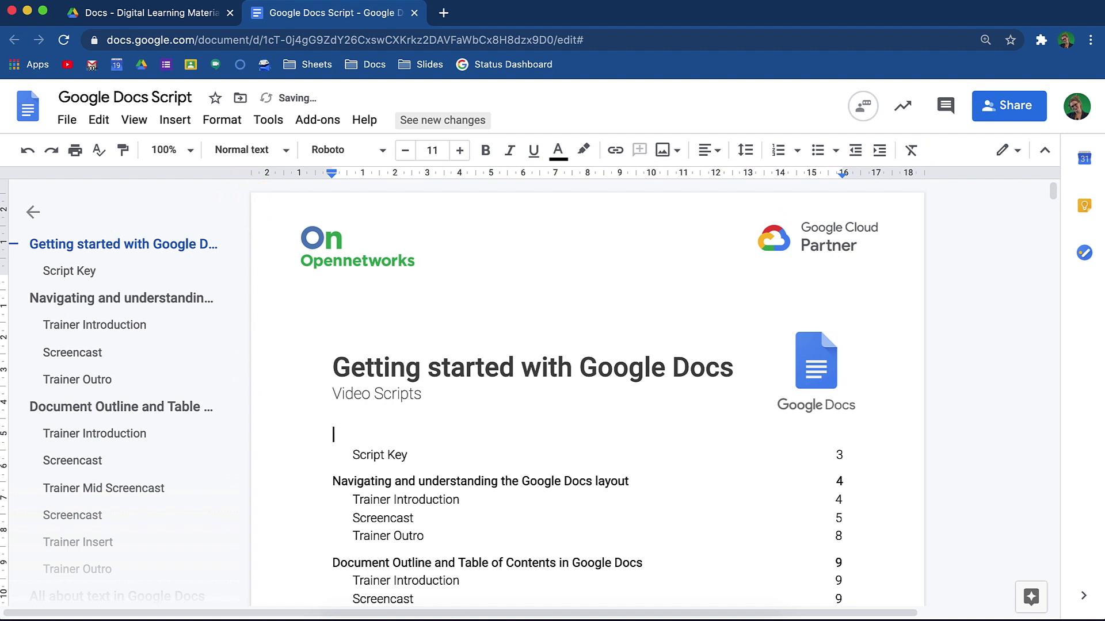
left_click(287, 152)
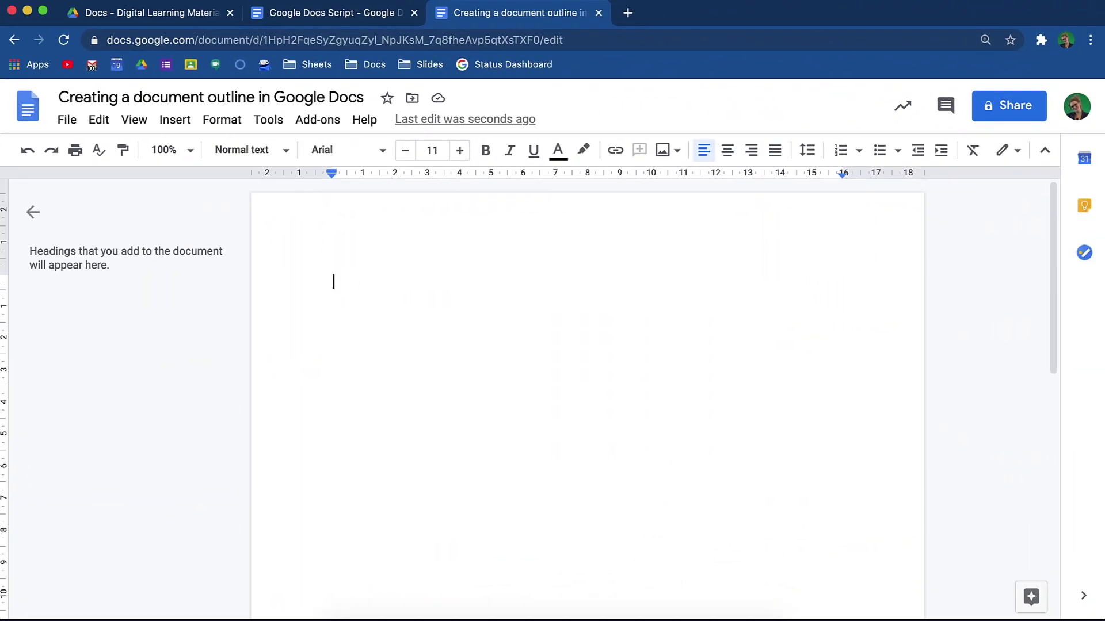
Type the first three titles on separate lines, starting with 'Navigating and understanding the Google Docs layout'.
type("Navigating and understanding the Google Docs layout")
key("Return")
type("Document outline and Table of Contents in Google Docs")
key("Return")
type("All about text in Google Docs")
key("Return")
Type the remaining titles through 'Google Docs on your mobile device', then select the first title.
type("Using and inserting images in Google Docs Using tables in Google Docs Mind mapping, diagrams, Word Art and more in Google Docs Version History in Google Docs Commenting and Fostering Collaboration in Google Workspace ")
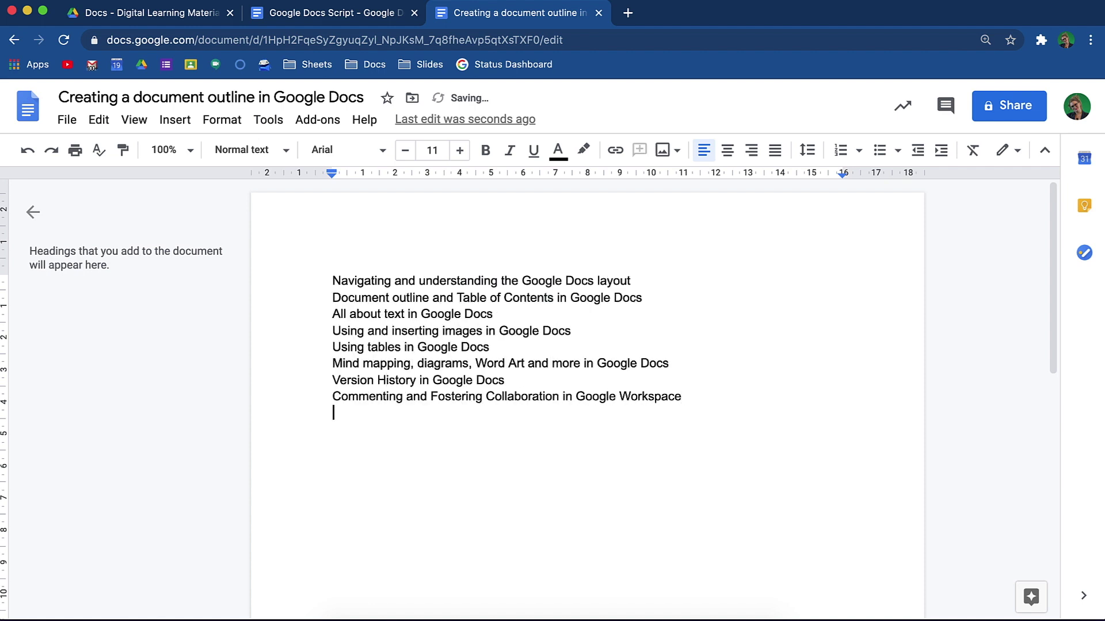
type("Linking in Google Docs")
key("Return")
type("Headers, footers, page numbers and more in Google Docs")
key("Return")
type("Key features in Google Docs")
key("Return")
type("Google Docs on your mobile device")
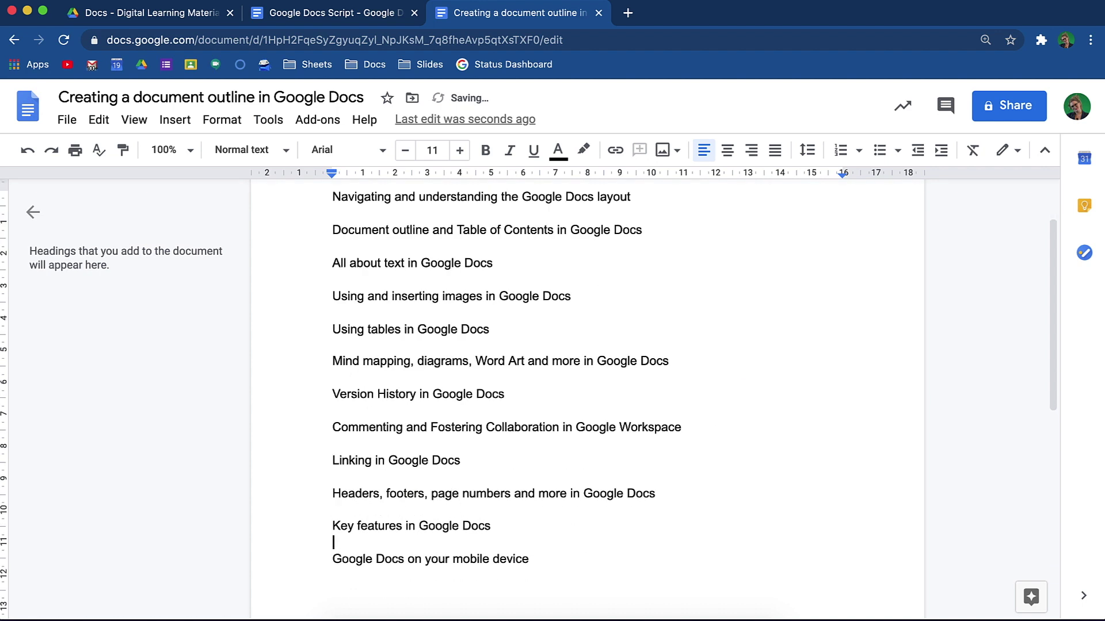
scroll(587, 345, "up", 5)
left_click_drag(630, 281, 324, 269)
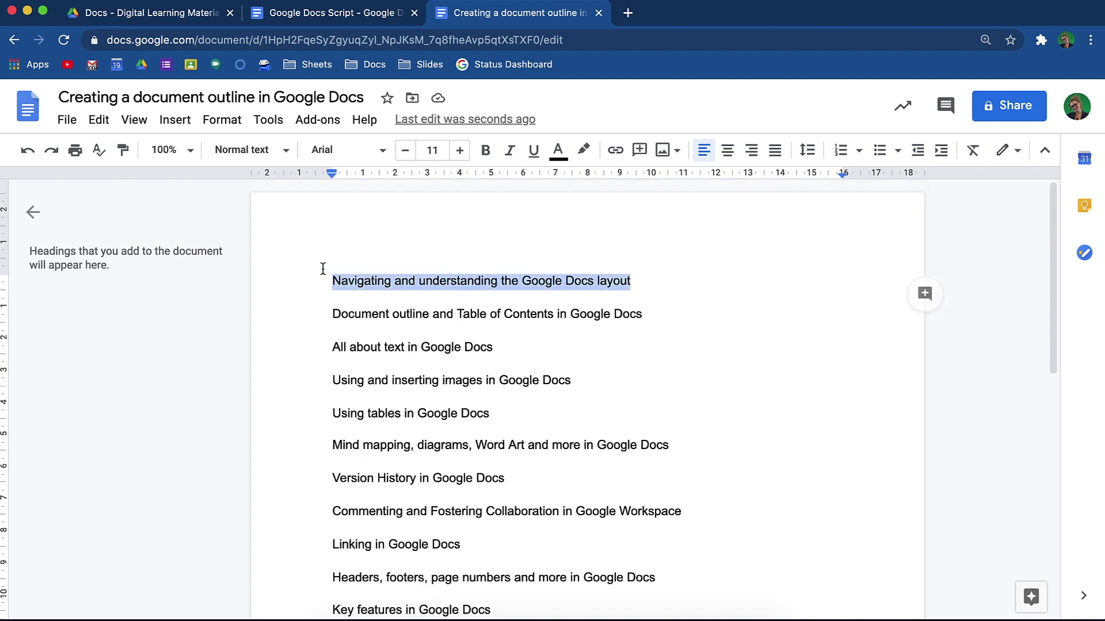
Format the first title as bold Roboto, 18 pt, in dark grey.
left_click(347, 150)
mouse_move(346, 246)
left_click(557, 363)
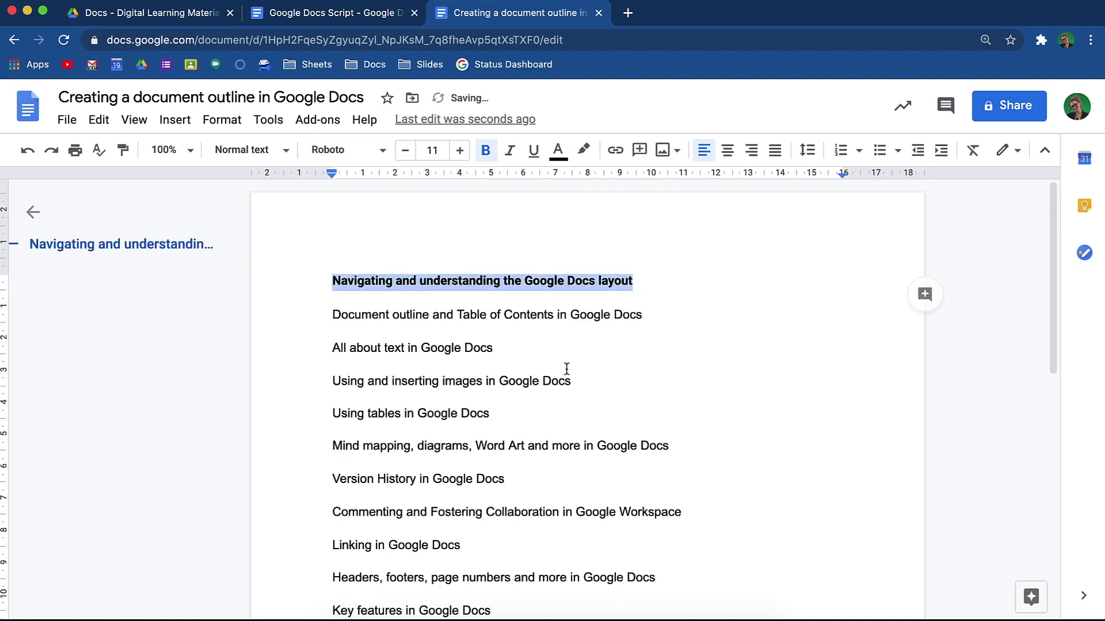
left_click(433, 151)
left_click(434, 316)
left_click(432, 150)
left_click(434, 343)
left_click(558, 150)
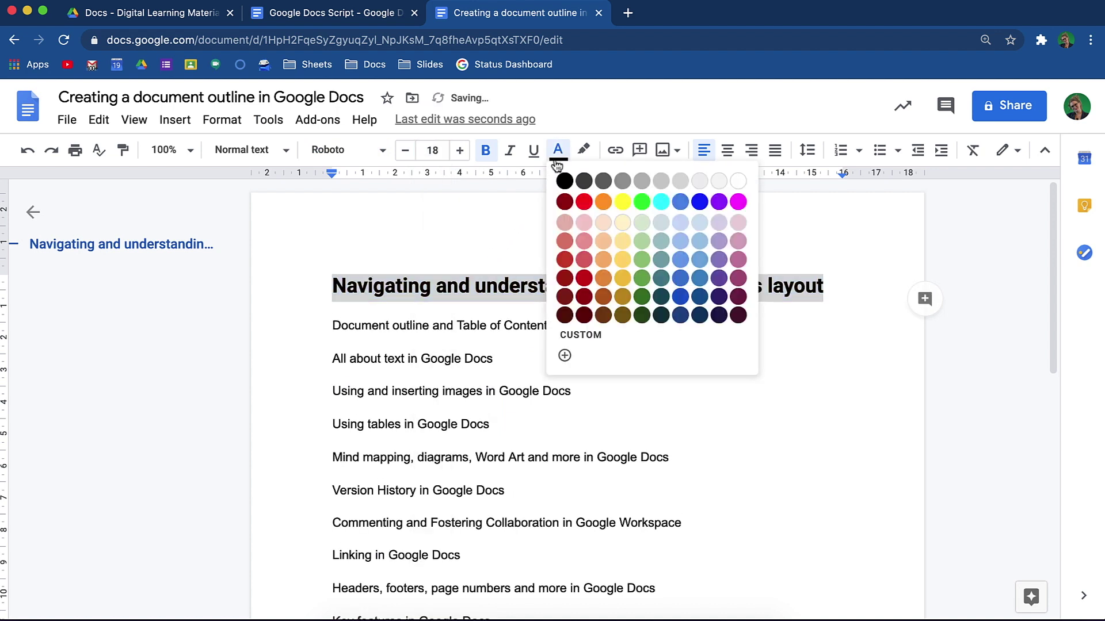
left_click(584, 178)
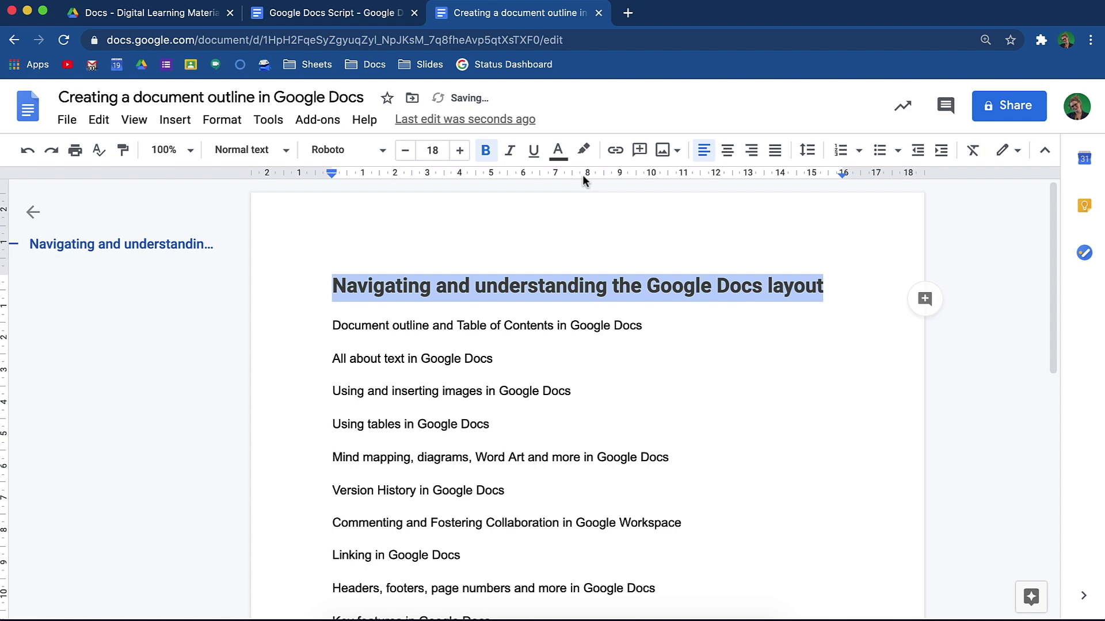
Update Heading 1 to match the first title's formatting.
left_click(290, 151)
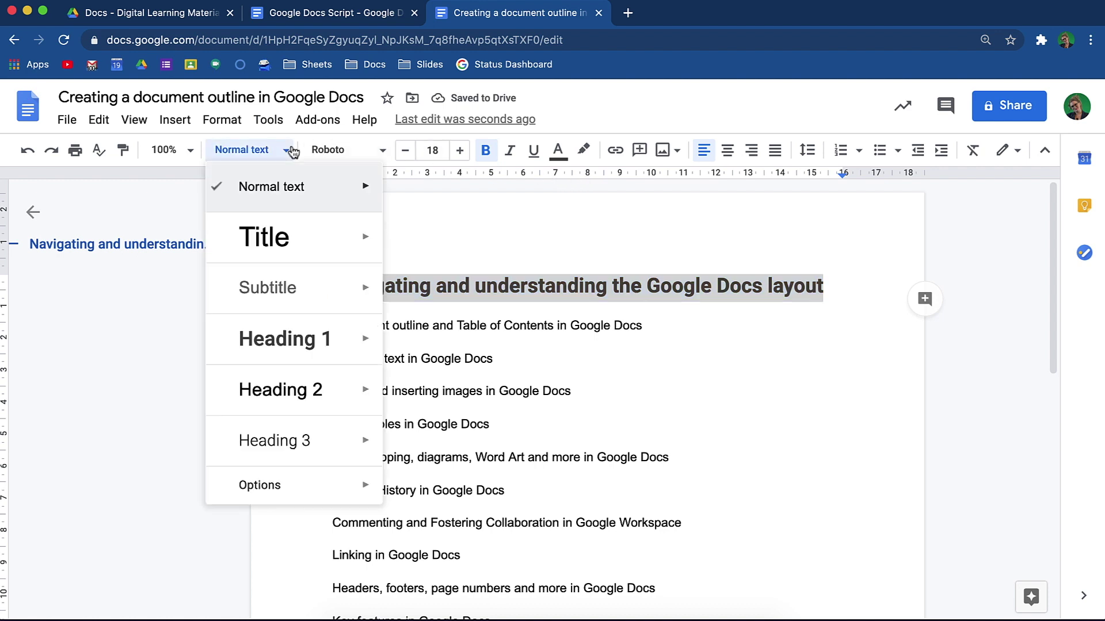
mouse_move(340, 342)
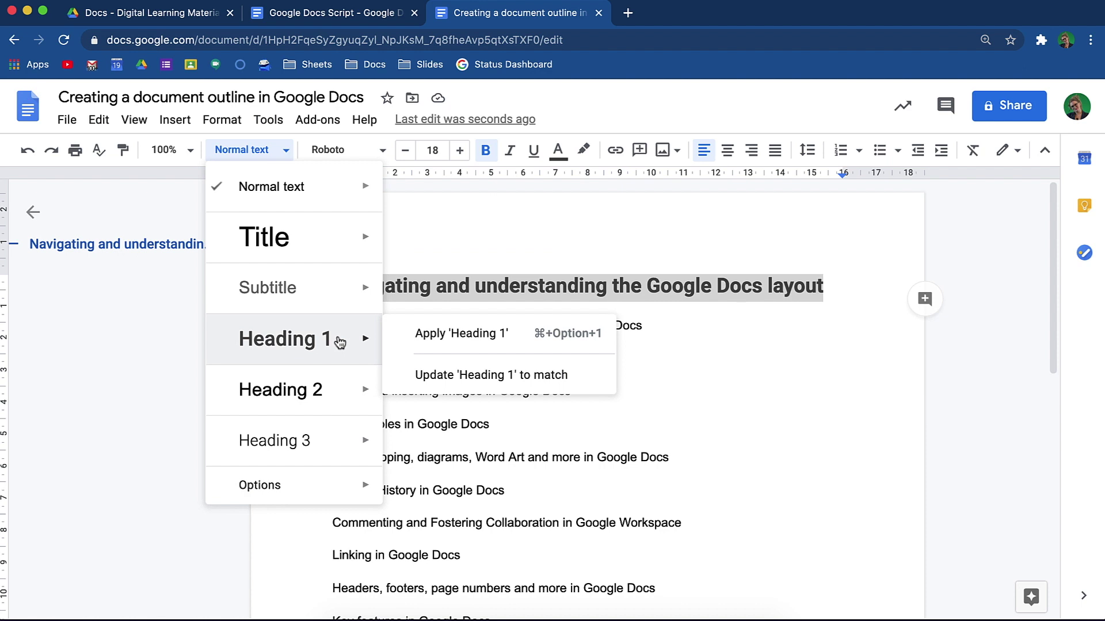
left_click(449, 375)
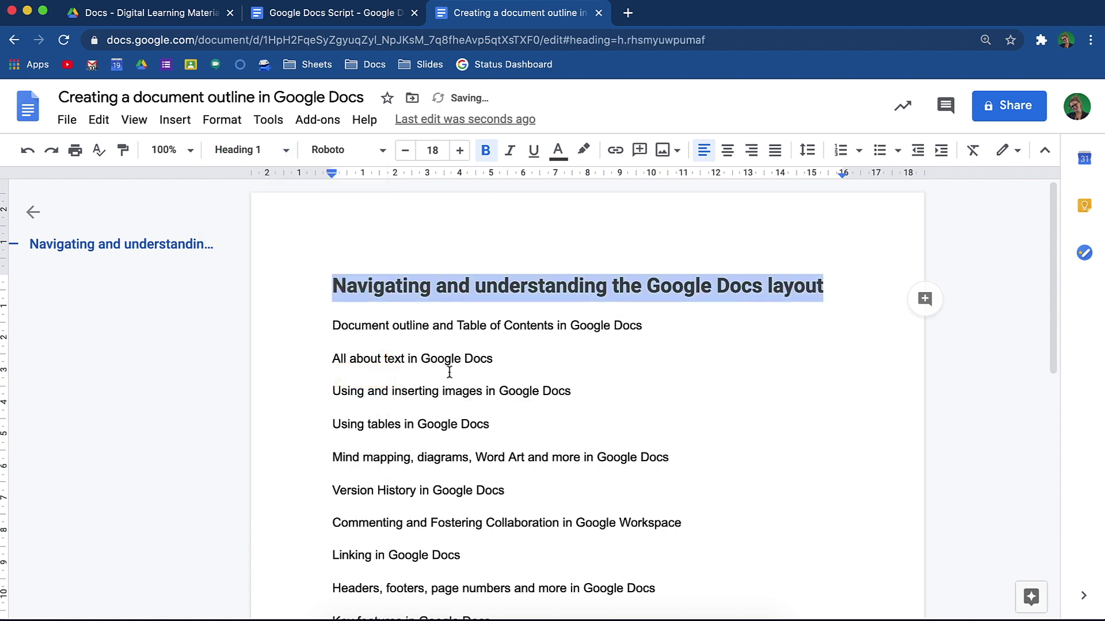
left_click(286, 152)
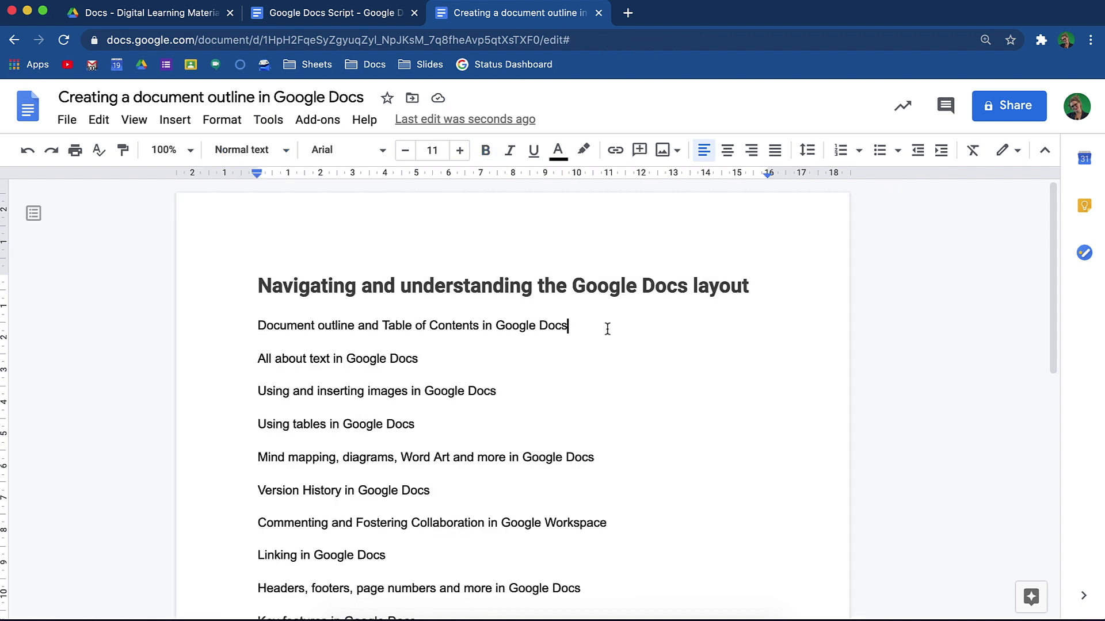
Make 'Document outline and Table of Contents in Google Docs' a Heading 1 and show the outline panel.
left_click_drag(606, 325, 260, 335)
left_click(286, 161)
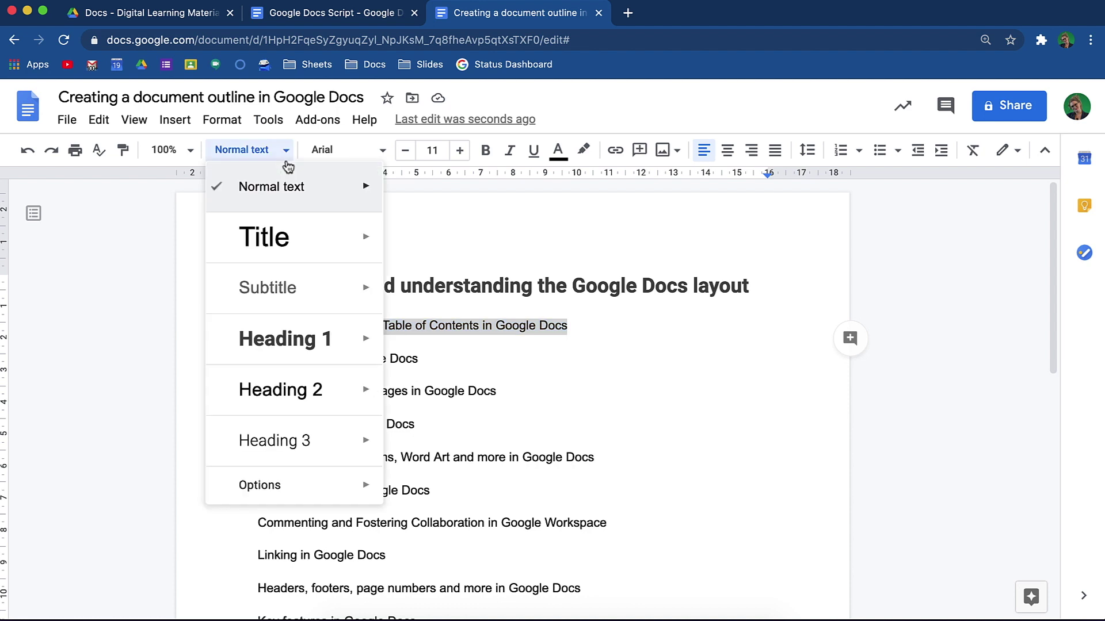
left_click(317, 345)
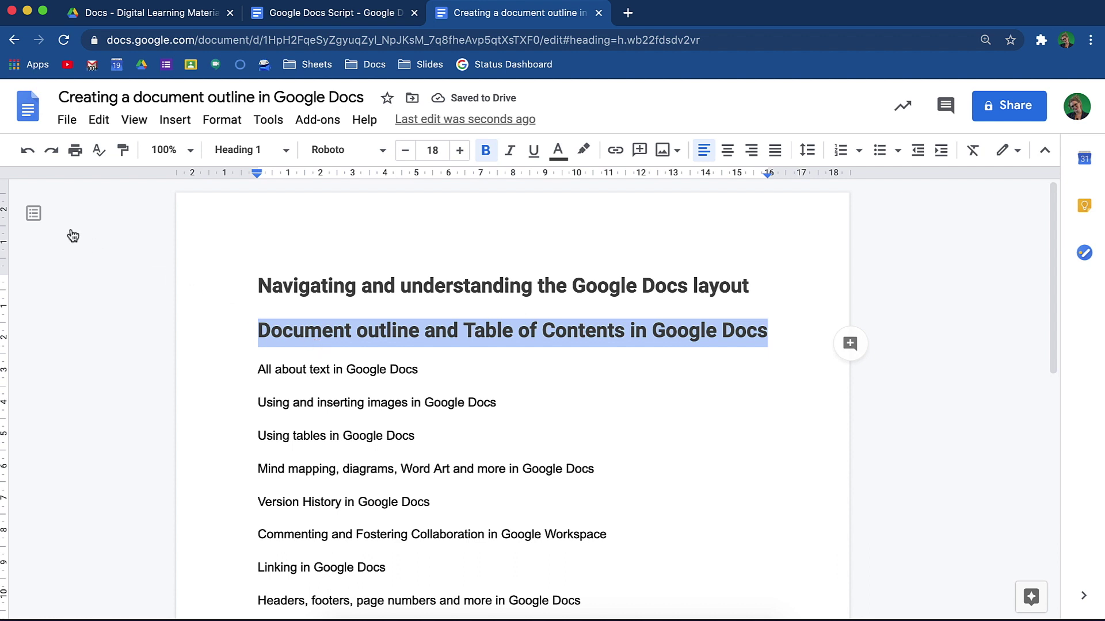
left_click(33, 214)
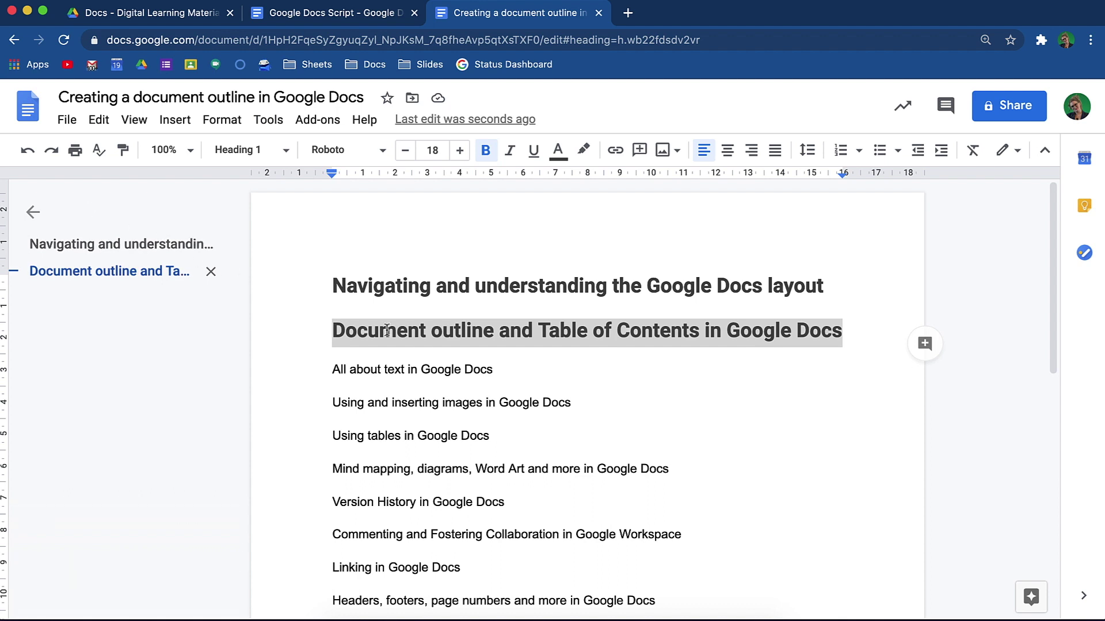
Apply Heading 1 to 'All about text in Google Docs', the images title and the Using tables title.
left_click_drag(494, 370, 333, 366)
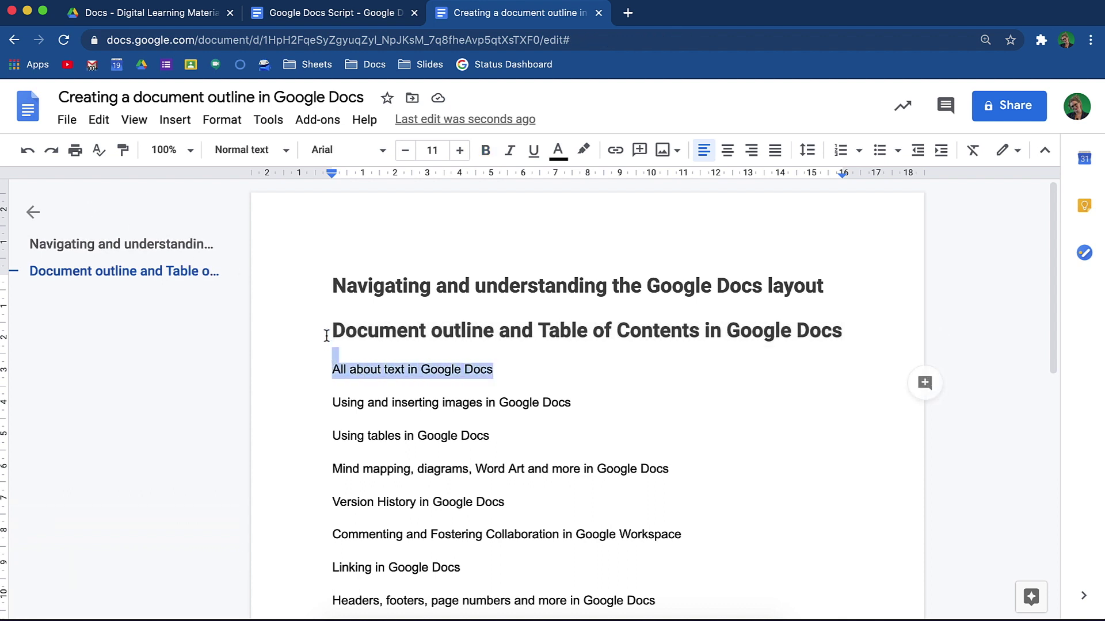
left_click(288, 151)
mouse_move(366, 346)
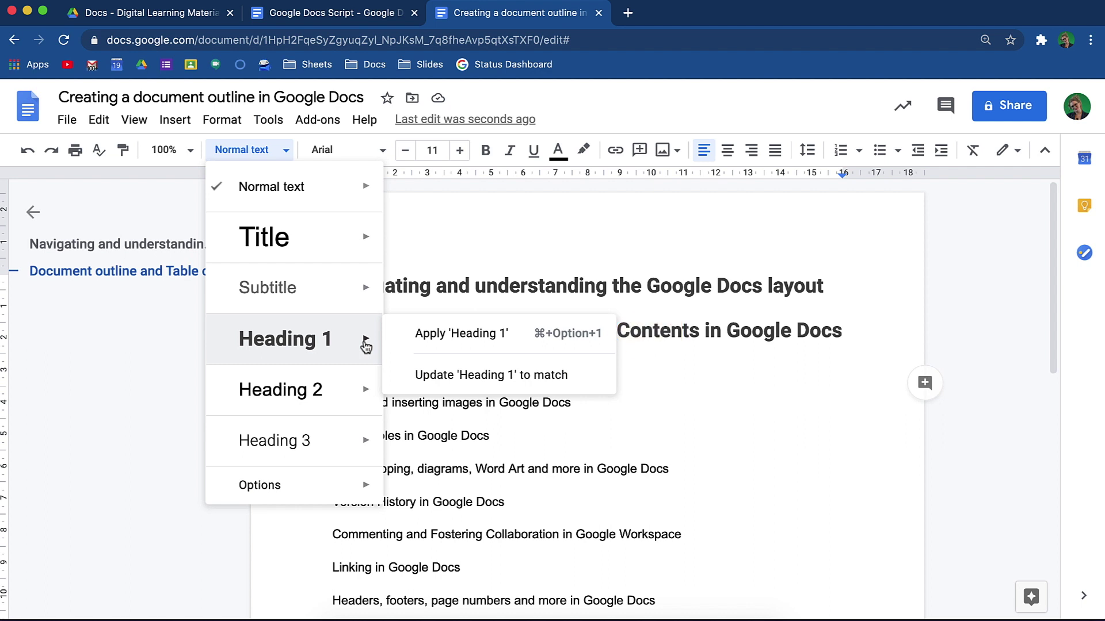
left_click_drag(496, 370, 329, 371)
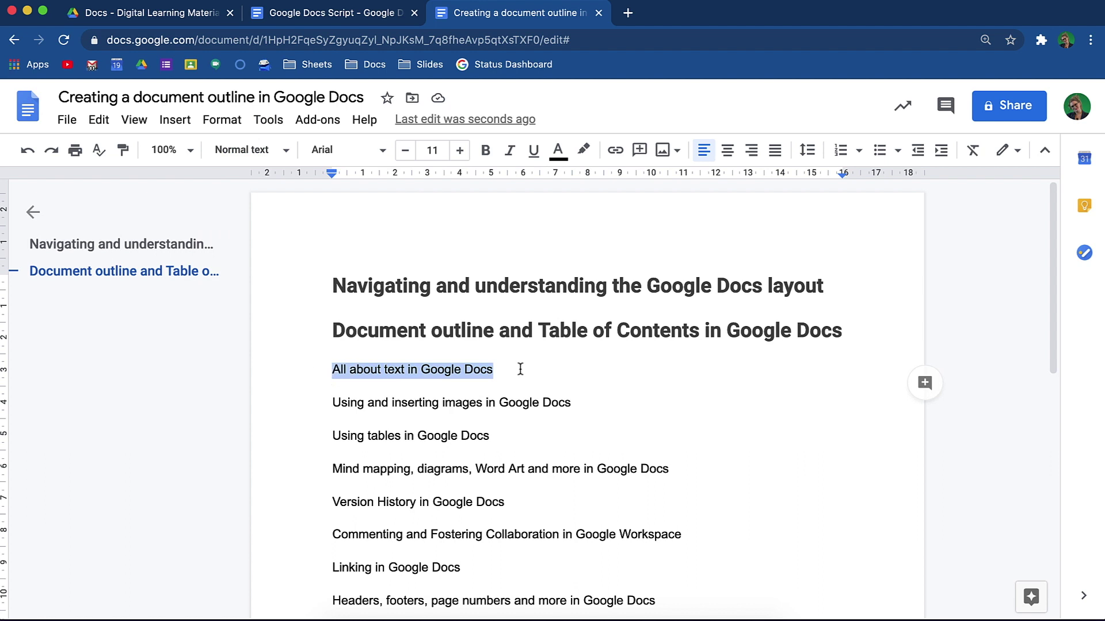
key("super+alt+1")
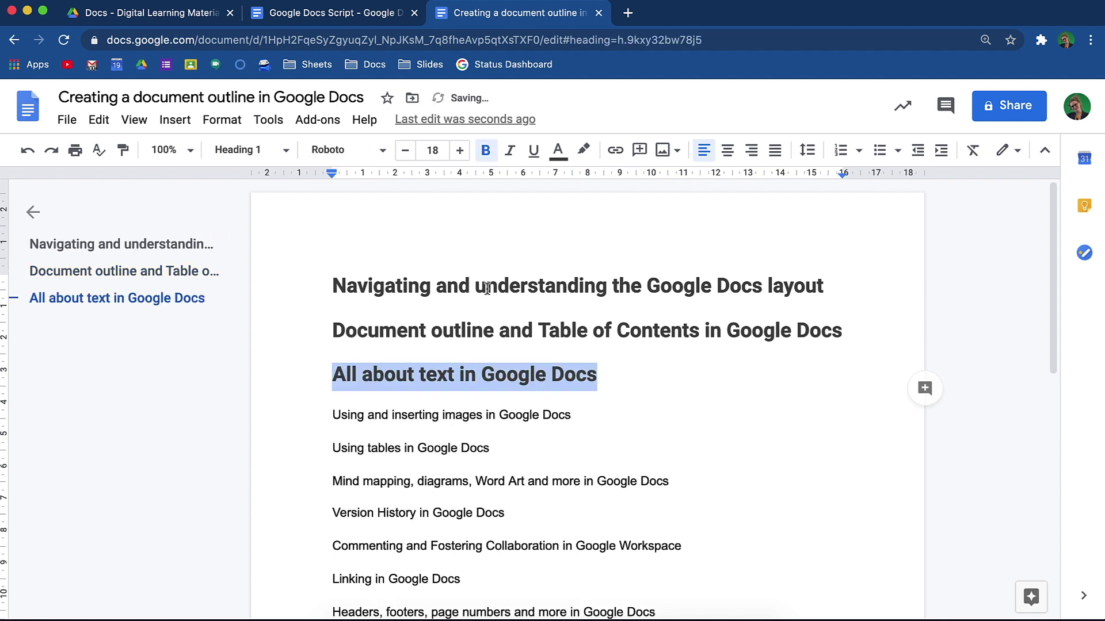
left_click_drag(572, 414, 316, 415)
key("super+alt+1")
left_click_drag(505, 454, 330, 461)
key("super+alt+1")
Apply Heading 1 to the Mind mapping, Version History, Commenting and Linking titles.
scroll(575, 455, "down", 2)
left_click_drag(668, 451, 328, 457)
key("super+alt+1")
left_click_drag(507, 521, 332, 523)
key("super+alt+1")
scroll(419, 521, "down", 3)
left_click_drag(681, 444, 303, 449)
key("super+alt+1")
left_click_drag(460, 518, 331, 514)
key("super+alt+1")
Apply Heading 1 to the Headers/footers, Key features and mobile device titles.
scroll(673, 447, "down", 2)
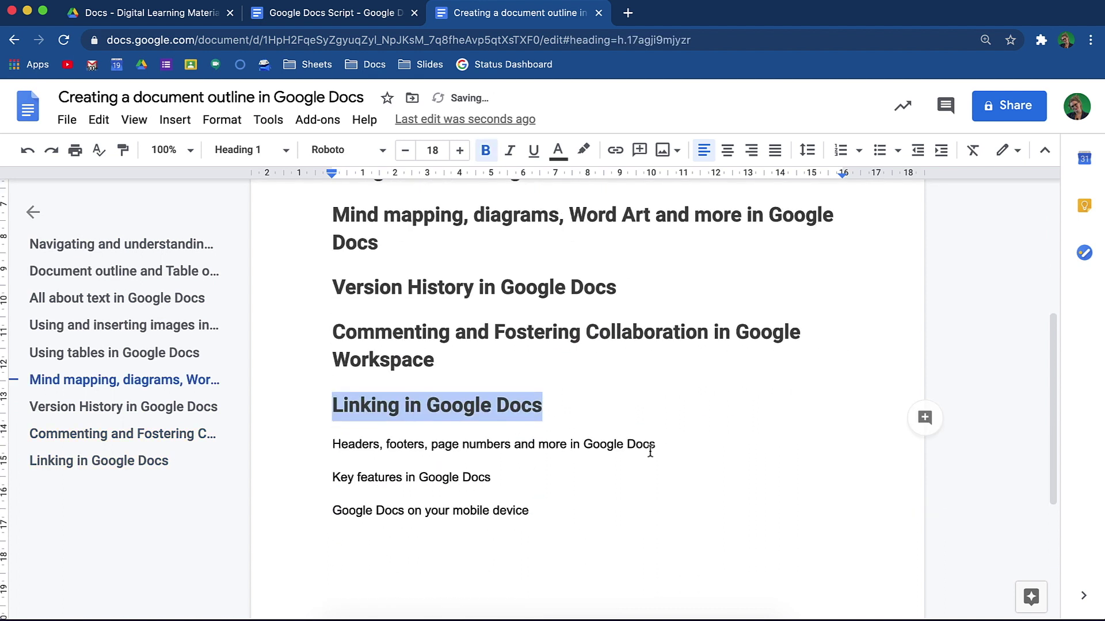
left_click_drag(673, 447, 330, 447)
key("super+alt+1")
scroll(493, 464, "down", 1)
left_click_drag(493, 464, 331, 464)
key("super+alt+1")
left_click_drag(529, 508, 332, 509)
key("super+alt+1")
scroll(427, 436, "up", 15)
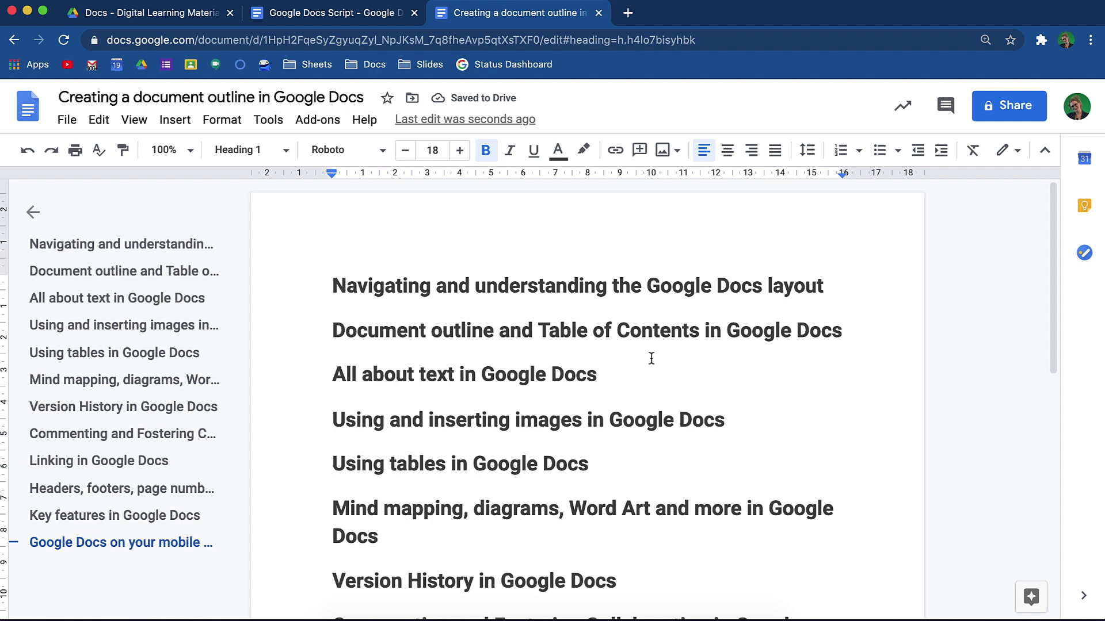
Type Trainer Introduction, Screencast and Trainer Outro on new lines under the first title.
left_click(846, 291)
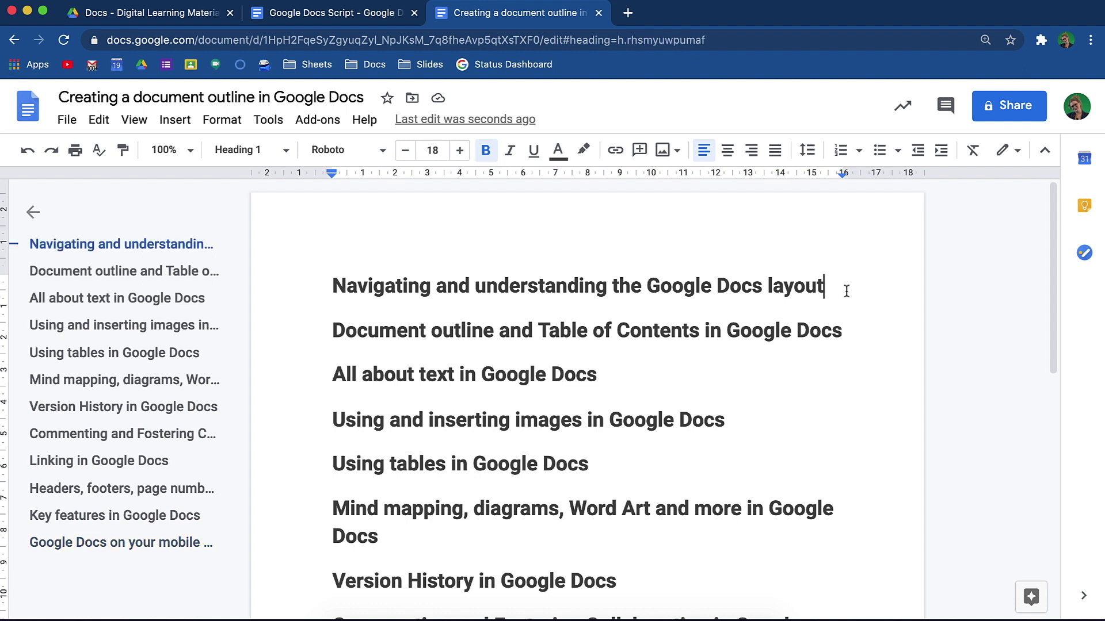
key("Return")
type("Trainer Introduction")
key("Return")
type("Screencast")
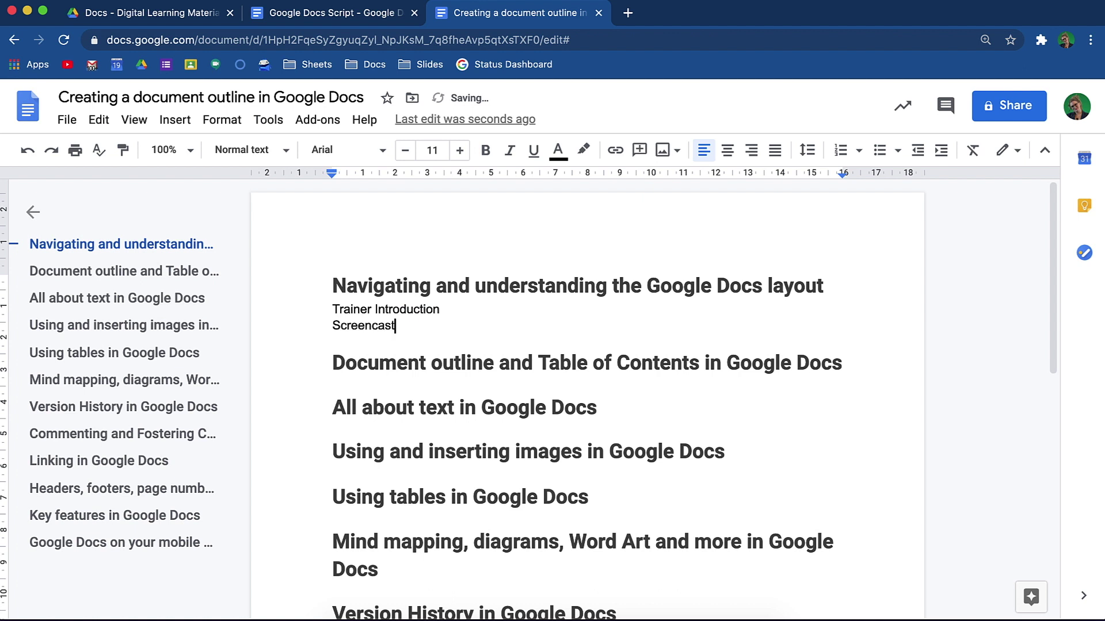
key("Return")
type("Trainer Outro")
Add a blank line after each of the three subsection lines.
left_click(554, 309)
key("Return")
left_click(403, 342)
key("Return")
left_click(437, 375)
key("Return")
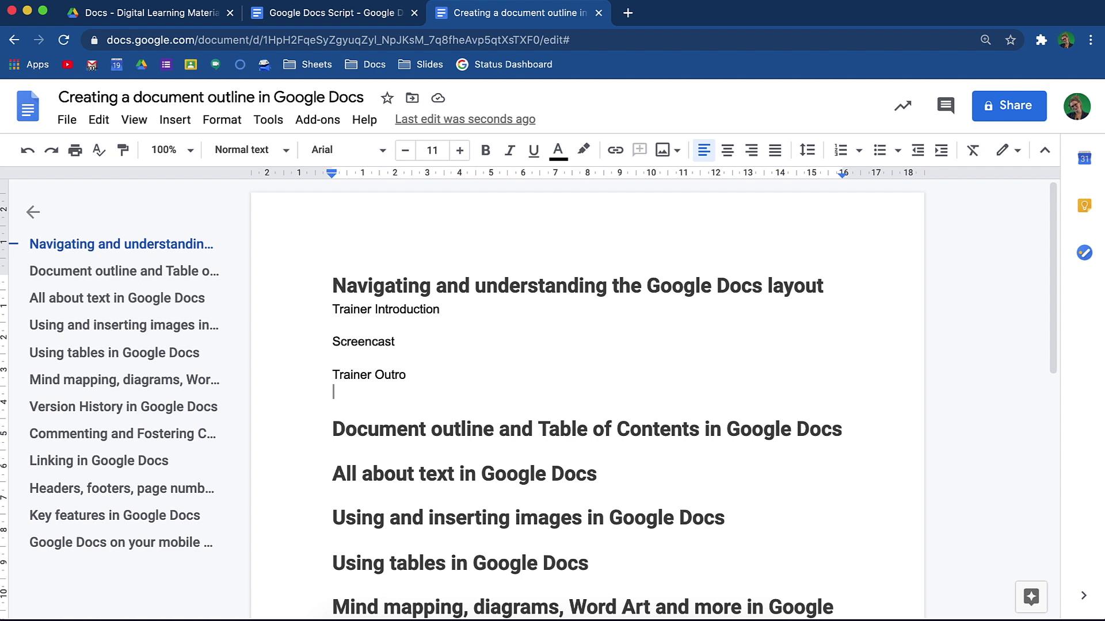
Set the Trainer Introduction line to Roboto Medium, 12 pt.
left_click_drag(442, 309, 313, 310)
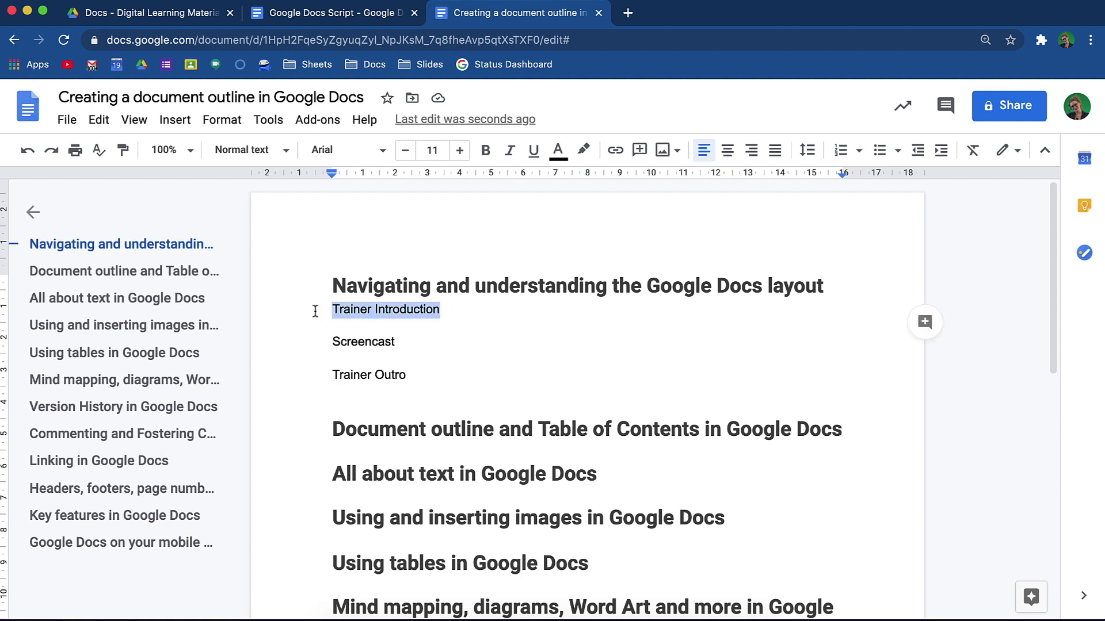
left_click(382, 151)
mouse_move(422, 233)
left_click(565, 336)
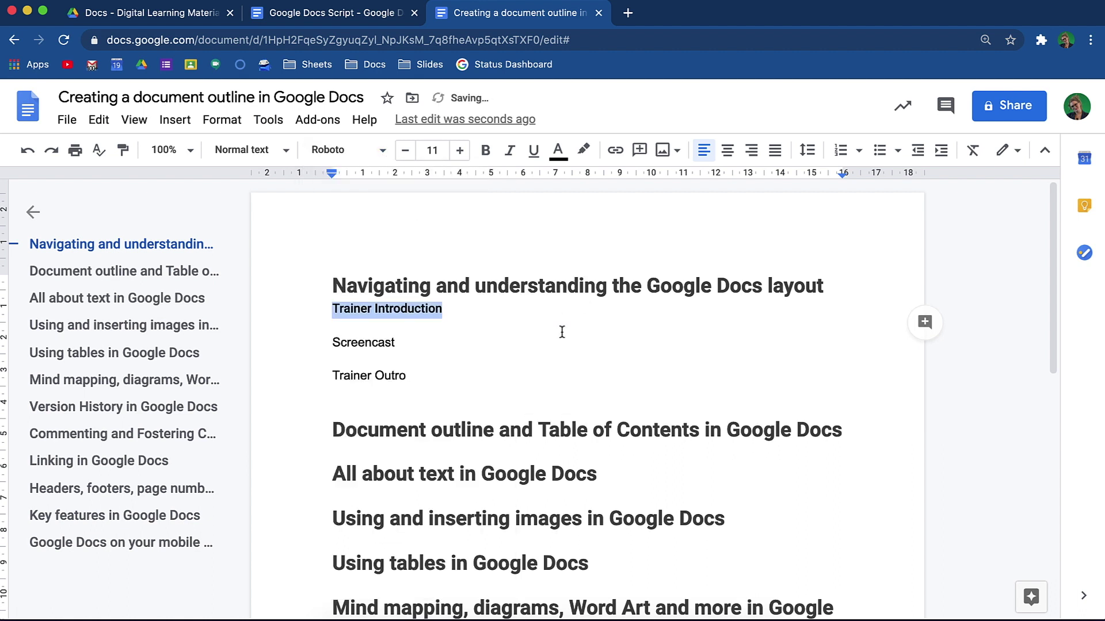
left_click(460, 150)
left_click(558, 151)
left_click(582, 181)
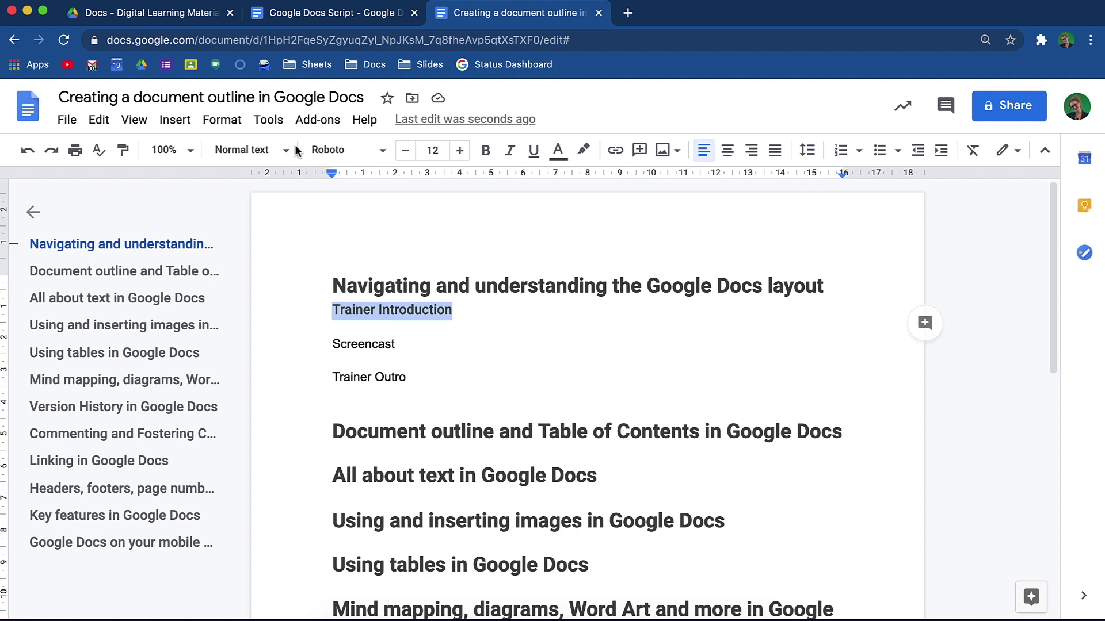
Update Heading 2 to match the Trainer Introduction line.
left_click(286, 151)
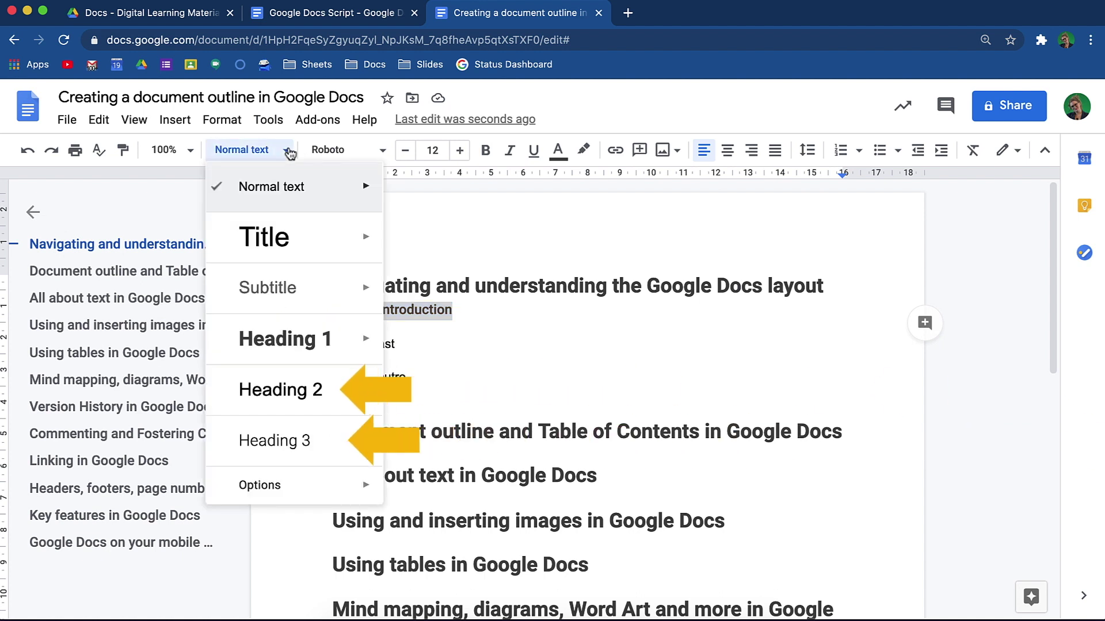
key("Down")
key("Down")
key("Down")
key("Down")
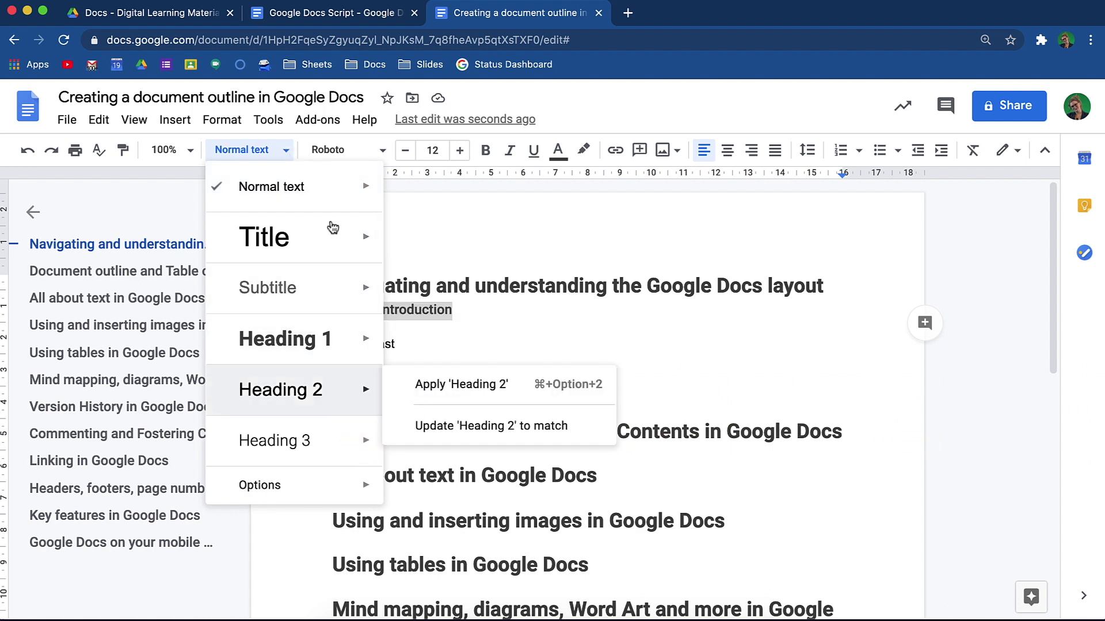
left_click(445, 422)
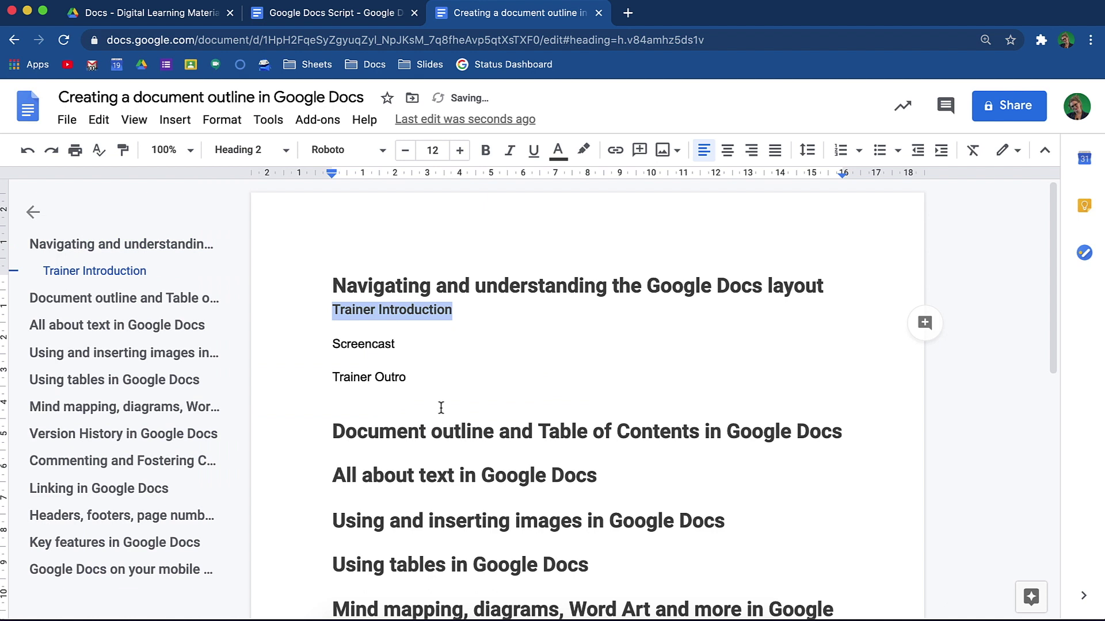
Apply Heading 2 to the Screencast and Trainer Outro lines.
left_click(414, 345)
double_click(417, 345)
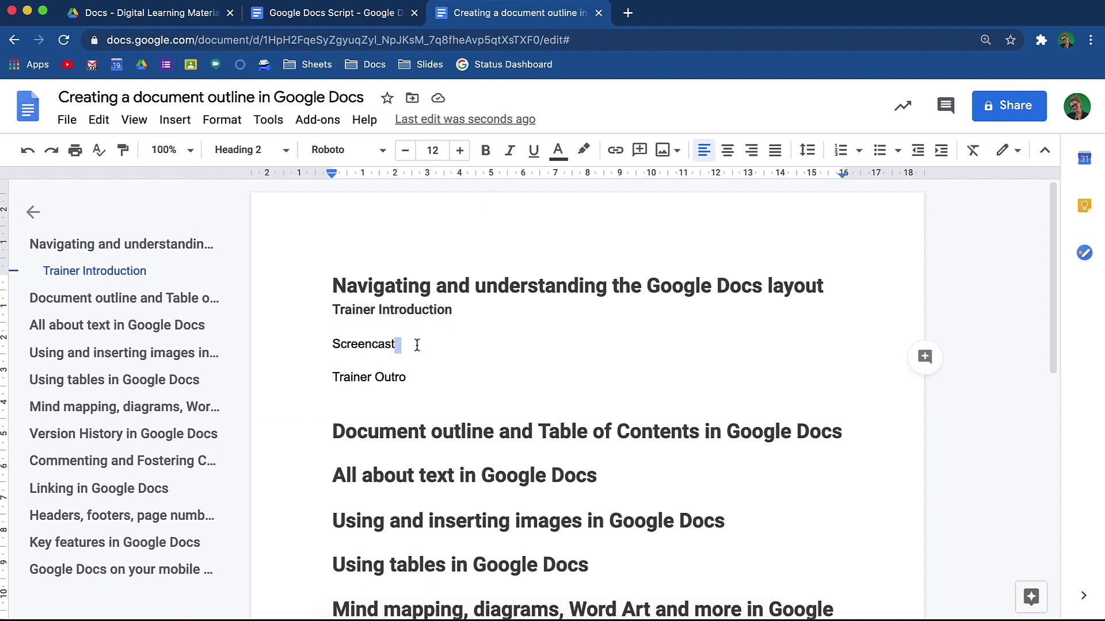
left_click_drag(412, 345, 316, 345)
left_click(248, 150)
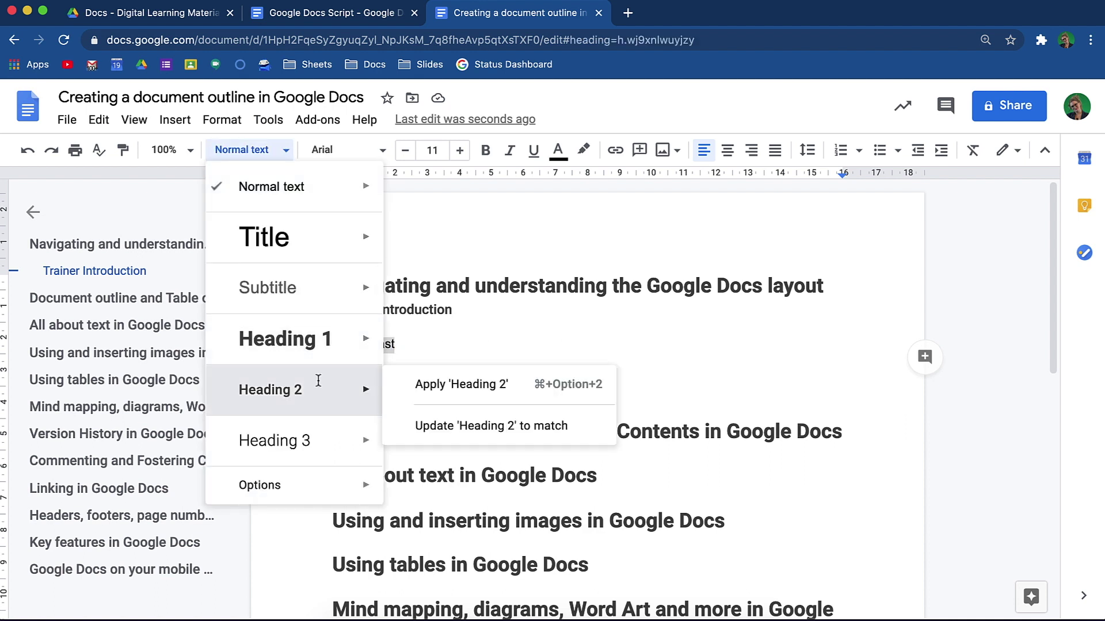
left_click(316, 379)
double_click(404, 390)
left_click_drag(405, 390, 332, 380)
left_click(286, 150)
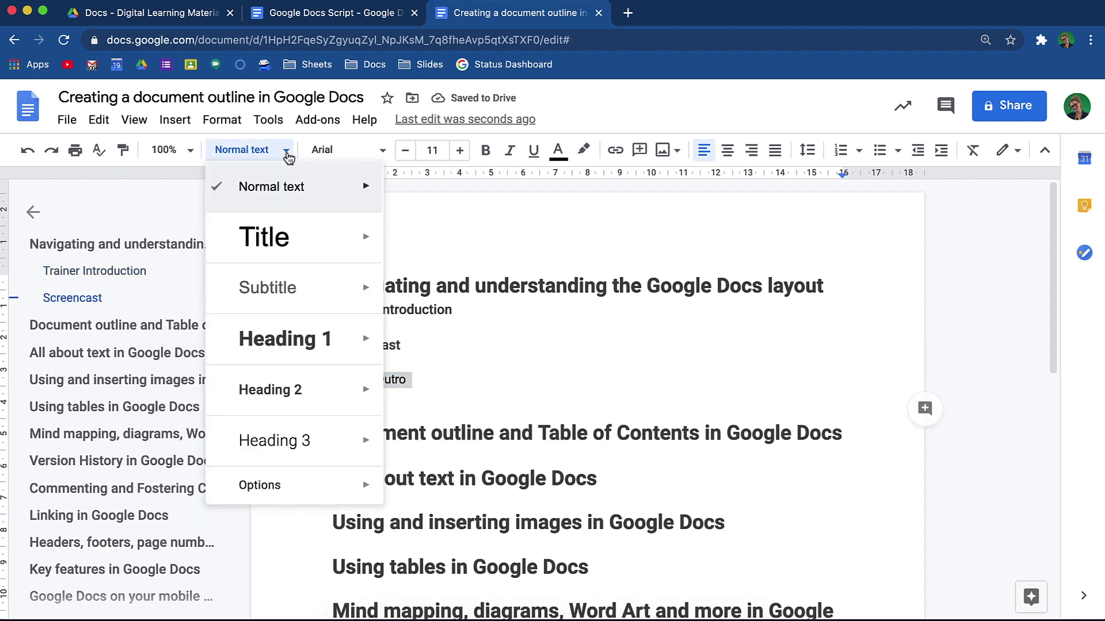
left_click(345, 387)
Paste the three Heading 2 subsections beneath each remaining video title.
key("Down")
key("Down")
key("Down")
key("ctrl+v")
key("Down")
key("Down")
key("ctrl+v")
key("Down")
key("Down")
key("ctrl+v")
key("Down")
key("Down")
key("ctrl+v")
key("Down")
key("Down")
key("ctrl+v")
key("Down")
key("Down")
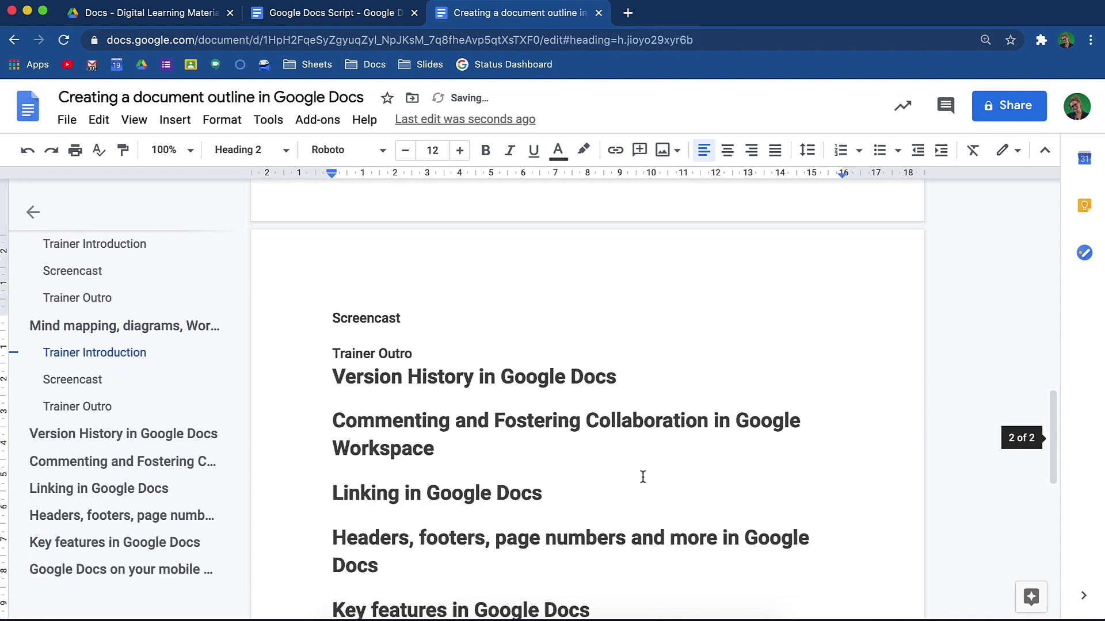
type("Trainer Introduction Screencast Trainer Outro")
key("Down")
key("Down")
key("ctrl+v")
key("Down")
key("Down")
key("ctrl+v")
key("Down")
key("Down")
key("ctrl+v")
key("Down")
key("Down")
key("ctrl+v")
key("Down")
key("Down")
type("Trainer Introduction Screencast Trainer Outro")
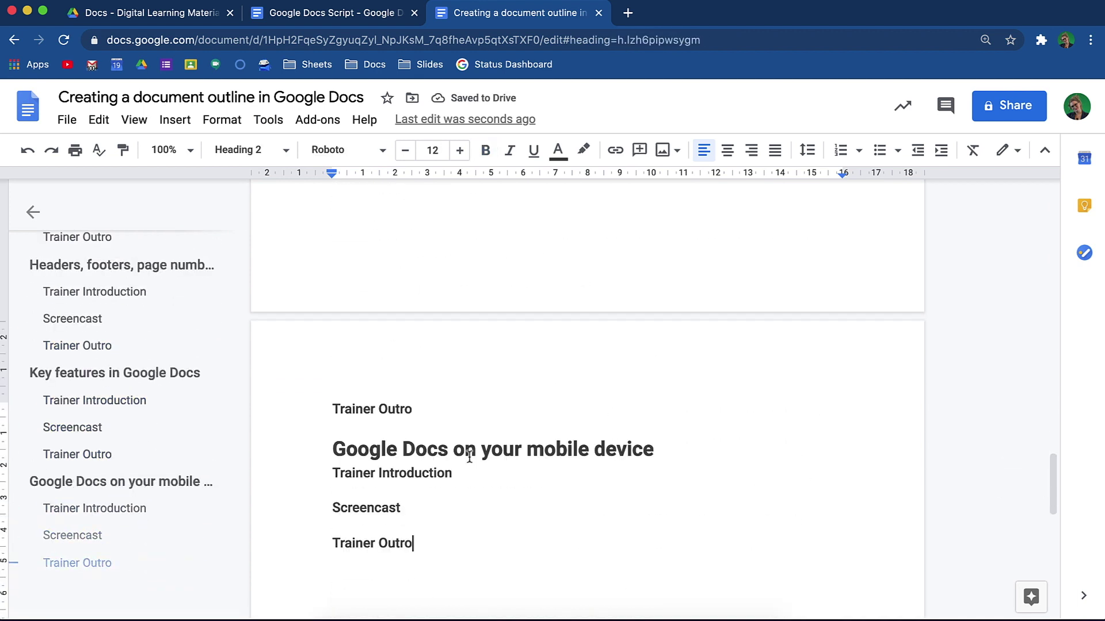
scroll(107, 435, "up", 3)
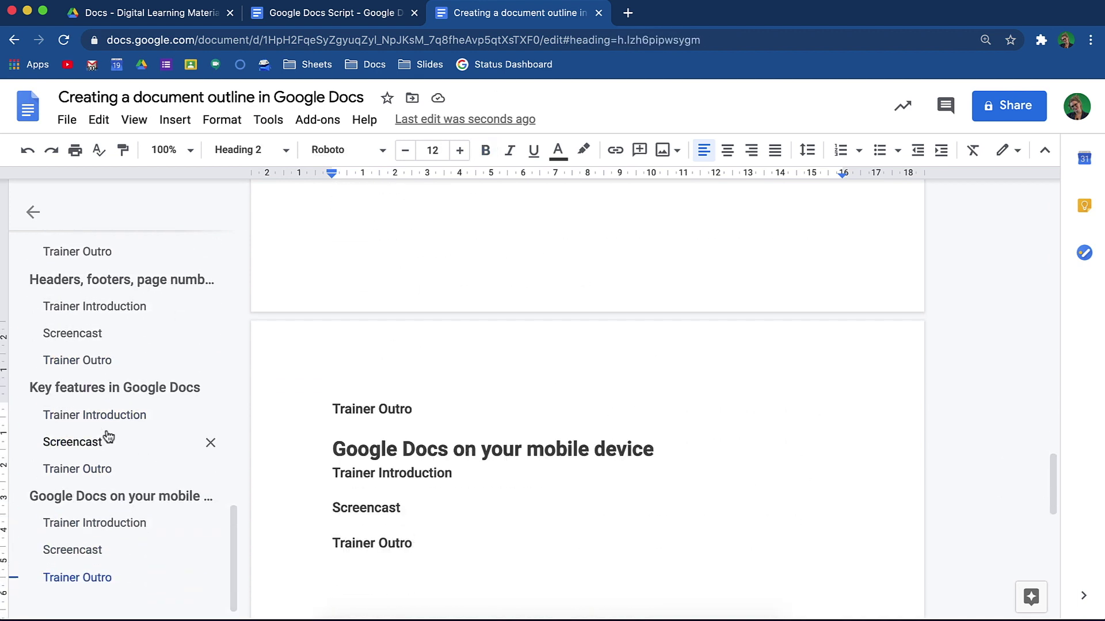
scroll(107, 435, "up", 10)
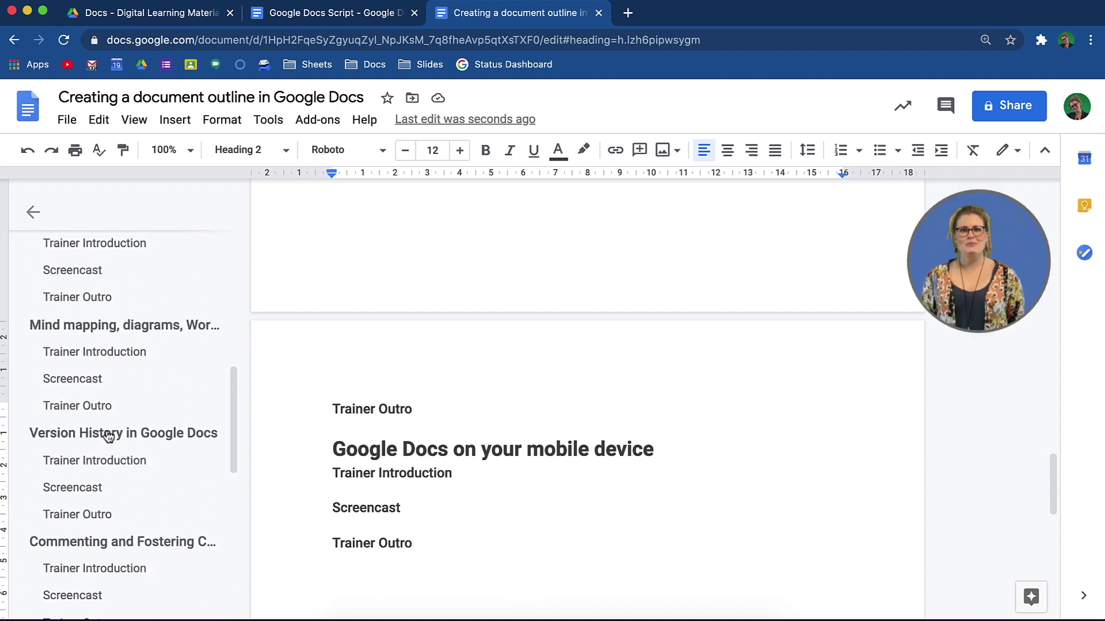
scroll(107, 436, "up", 8)
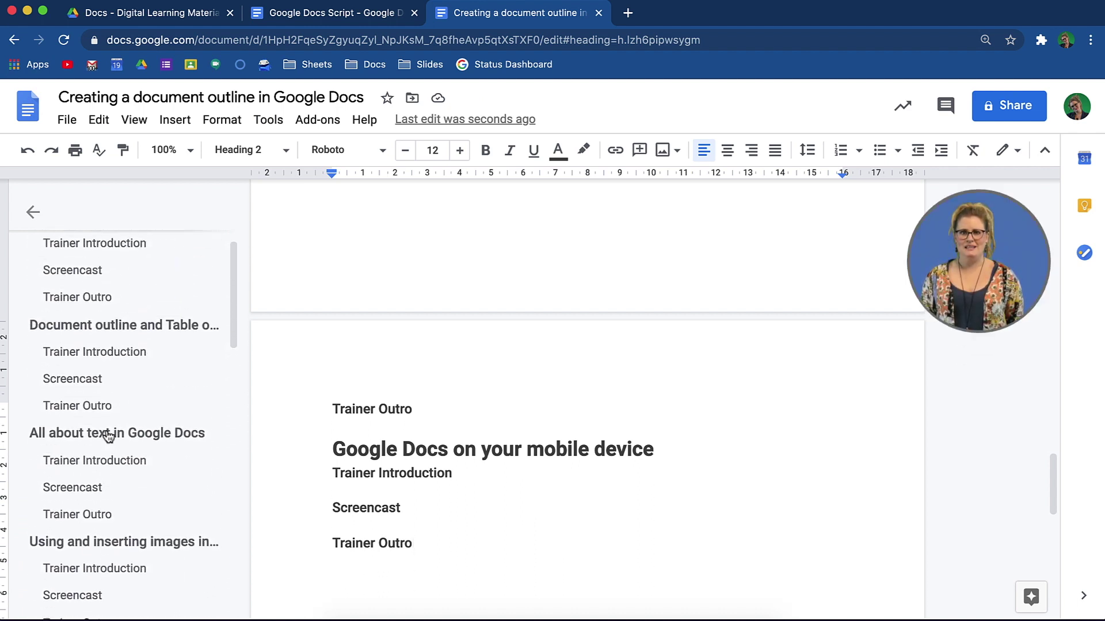
Make the first video title 19 pt and red, then update Heading 1 to match.
left_click(160, 249)
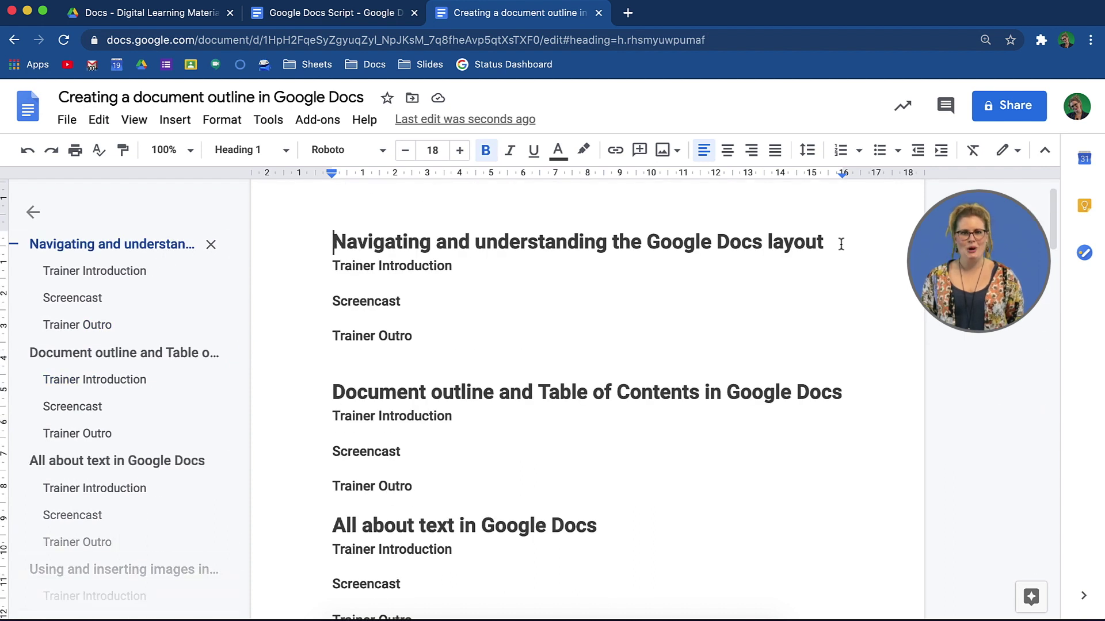
left_click_drag(841, 244, 332, 245)
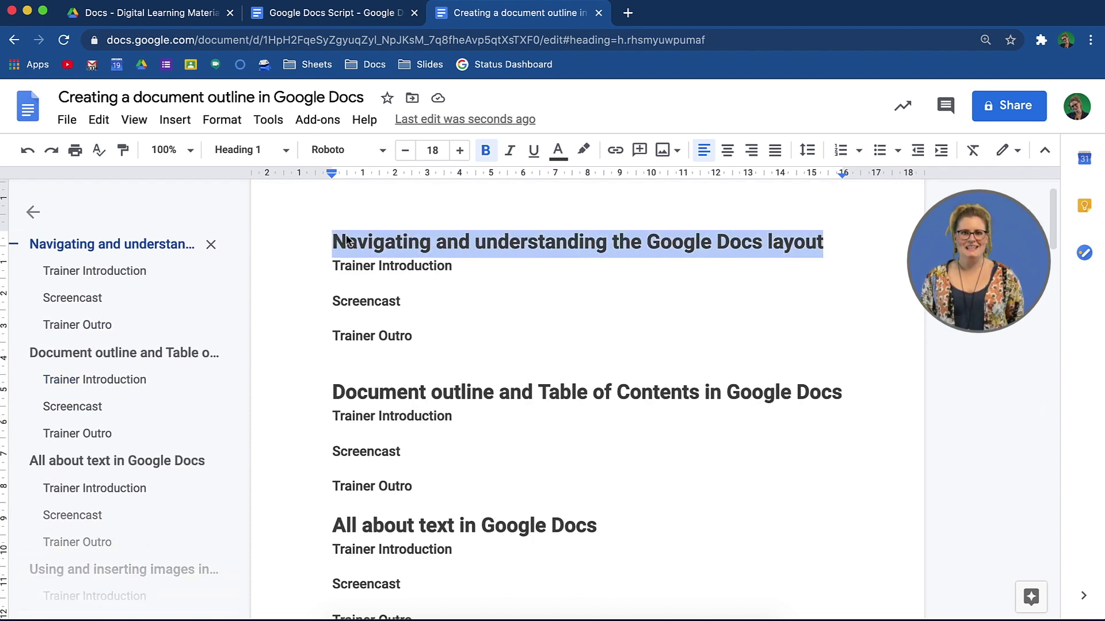
left_click(460, 153)
left_click(558, 151)
left_click(584, 200)
left_click(286, 151)
mouse_move(382, 331)
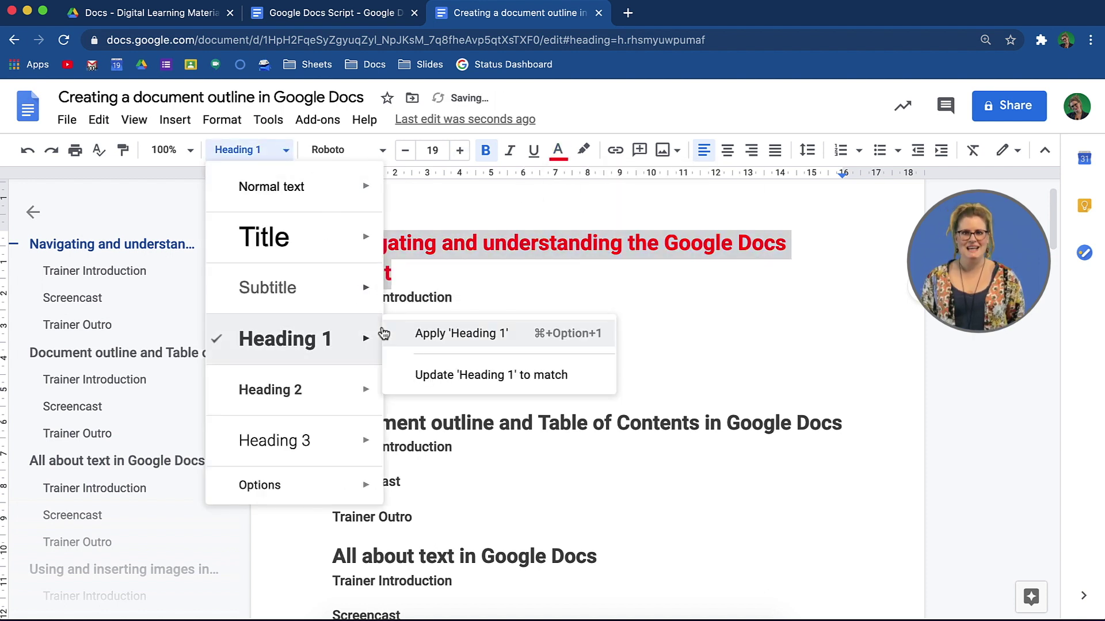
left_click(421, 369)
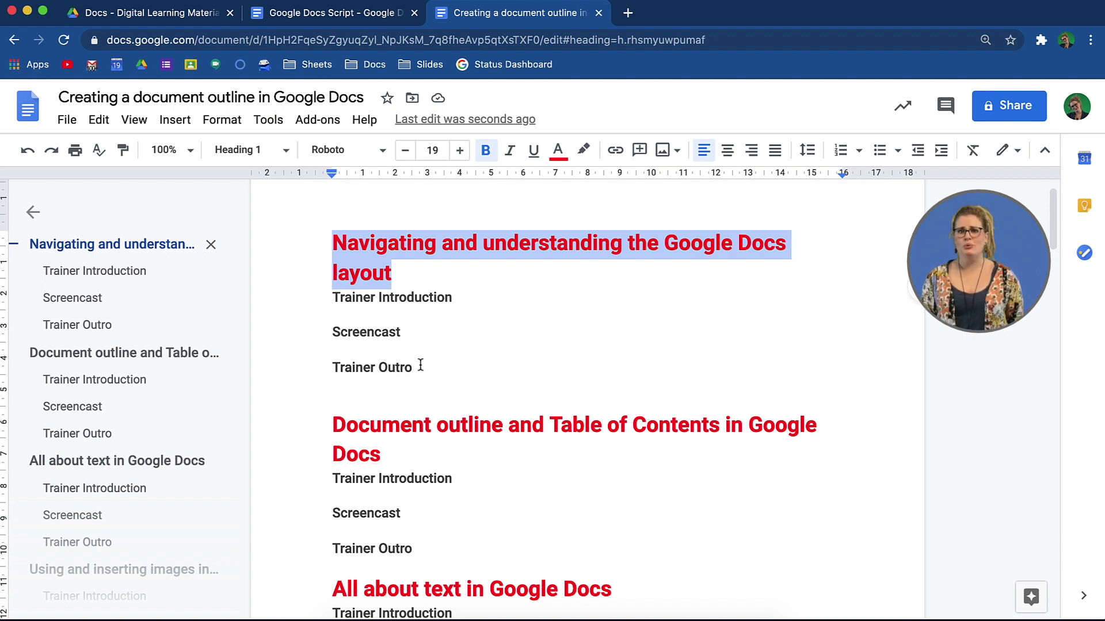
Reveal the paragraph style Options showing 'Save as my default styles'.
left_click(286, 152)
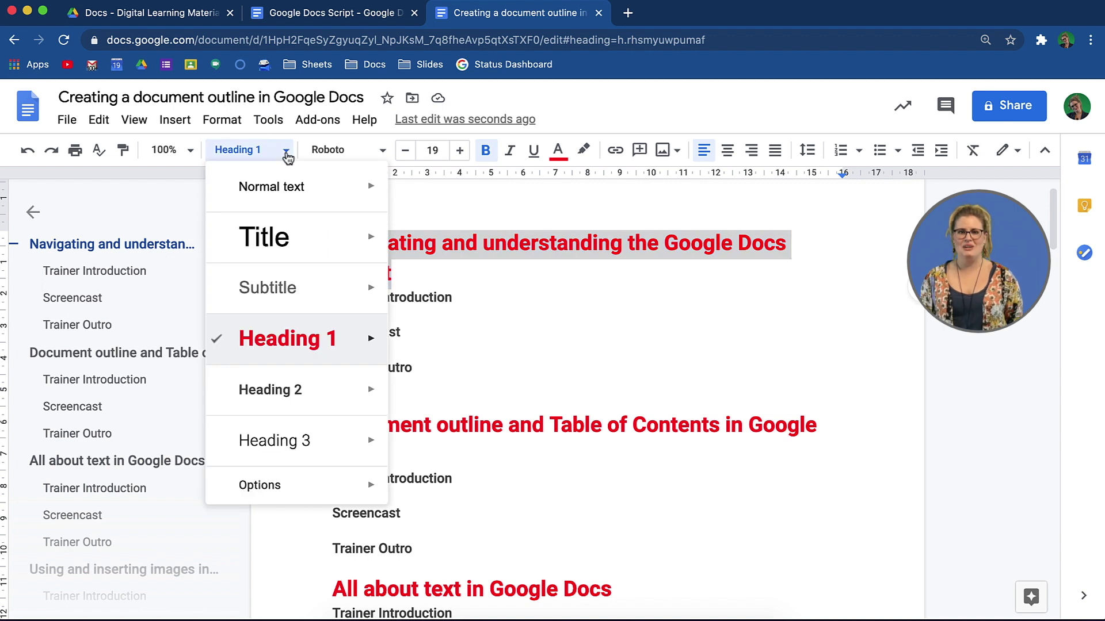
mouse_move(340, 488)
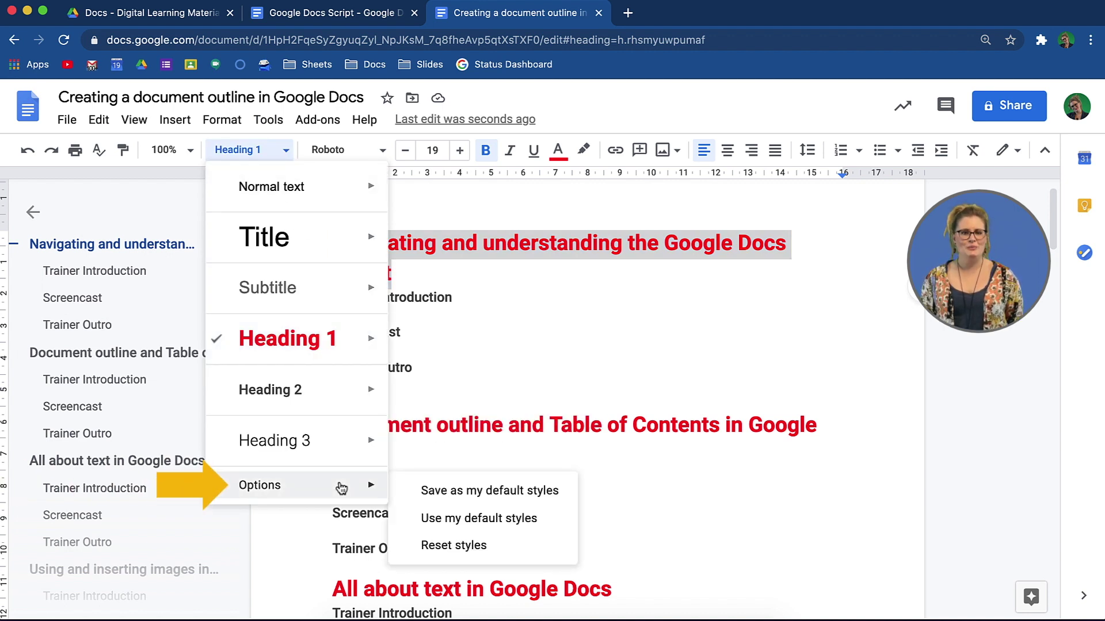